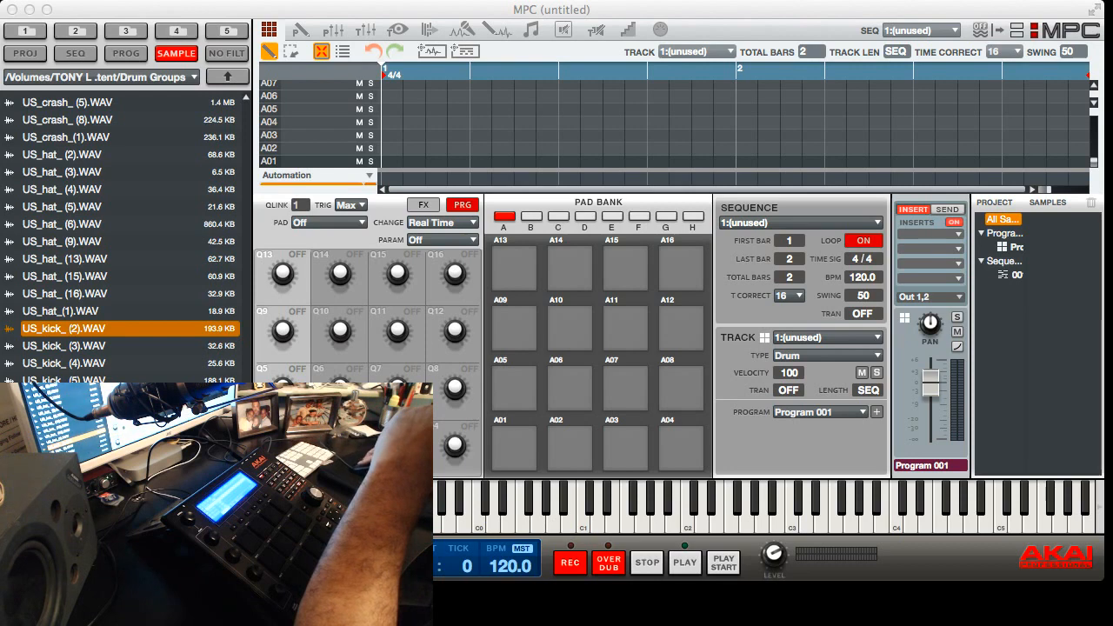
Load the samples US_kick_ (2), US_kick_ (3), US_kick_ (4) and US_kick_ (5) from the Drum Groups folder into the project
key("super+Tab")
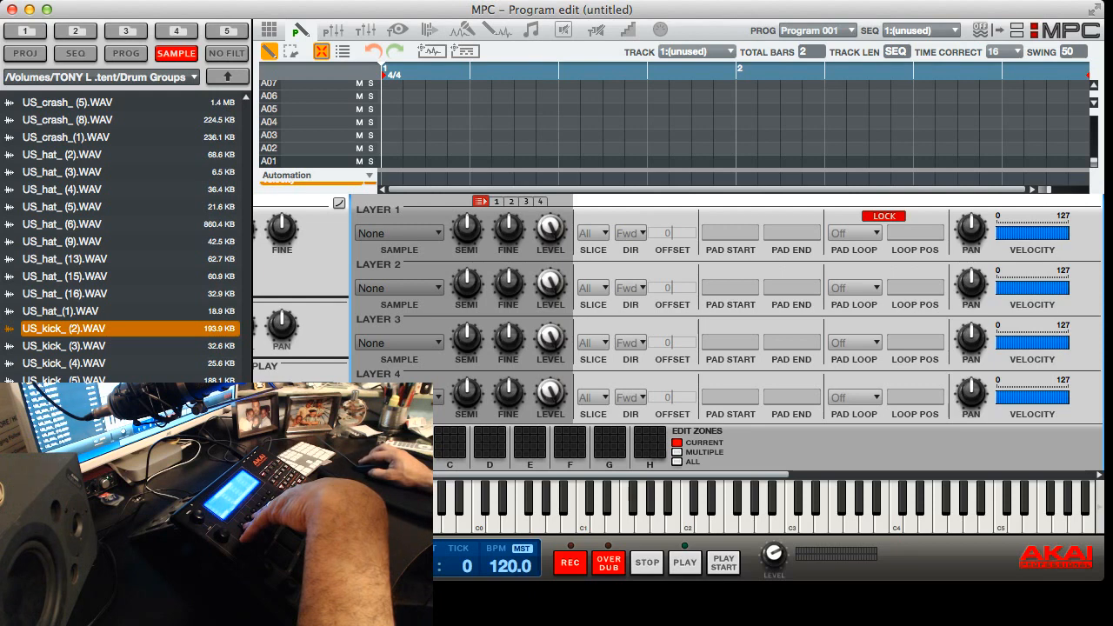
scroll(679, 332, "left", 3)
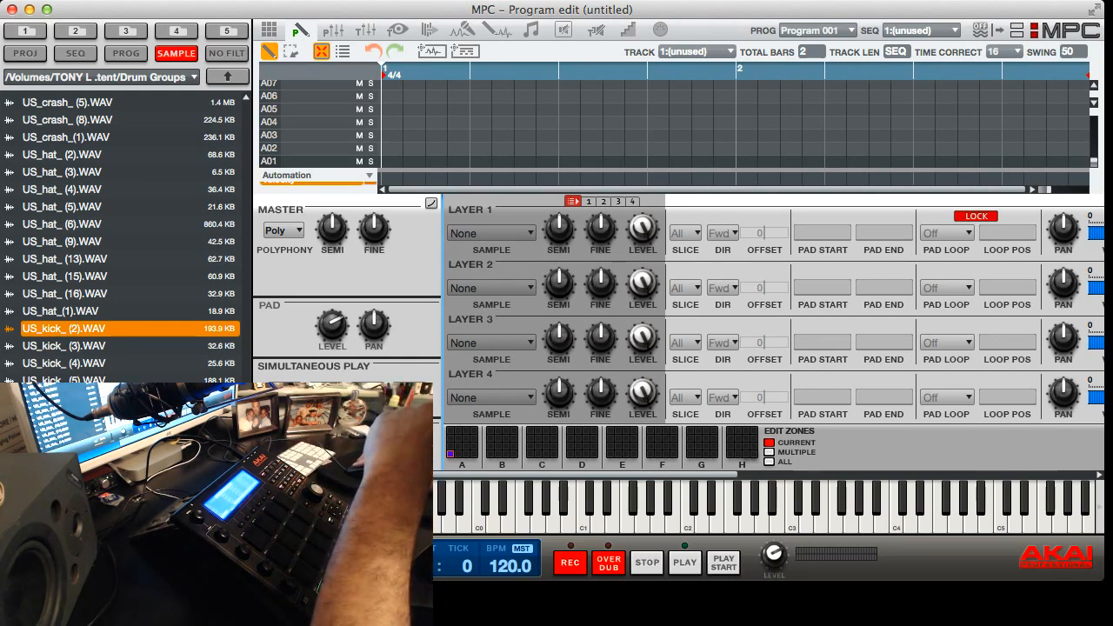
double_click(63, 329)
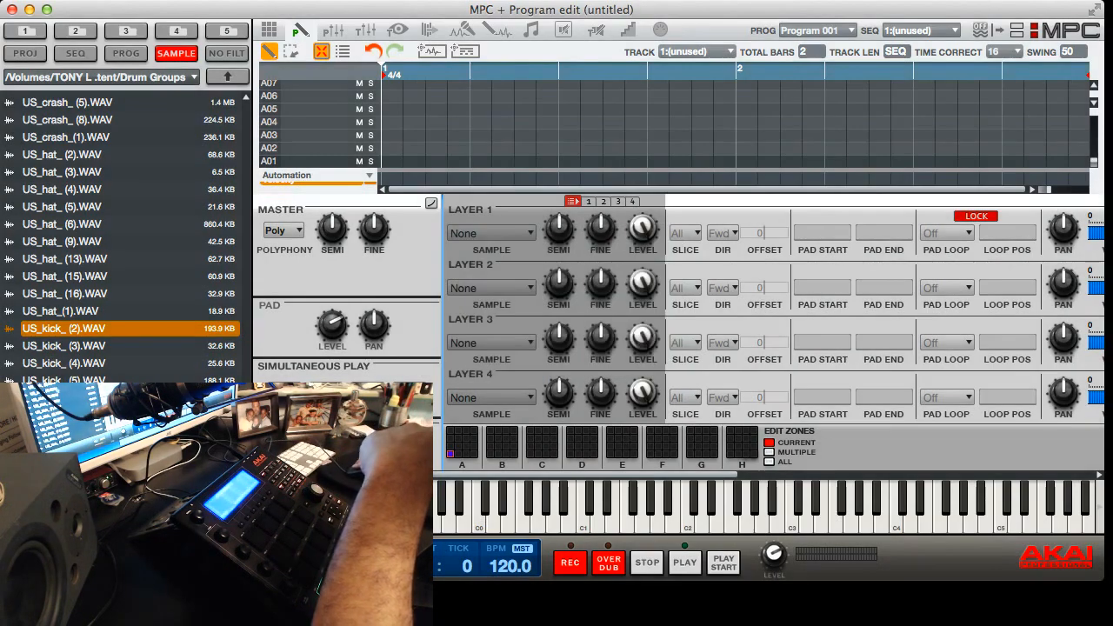
left_click(63, 346)
key("Return")
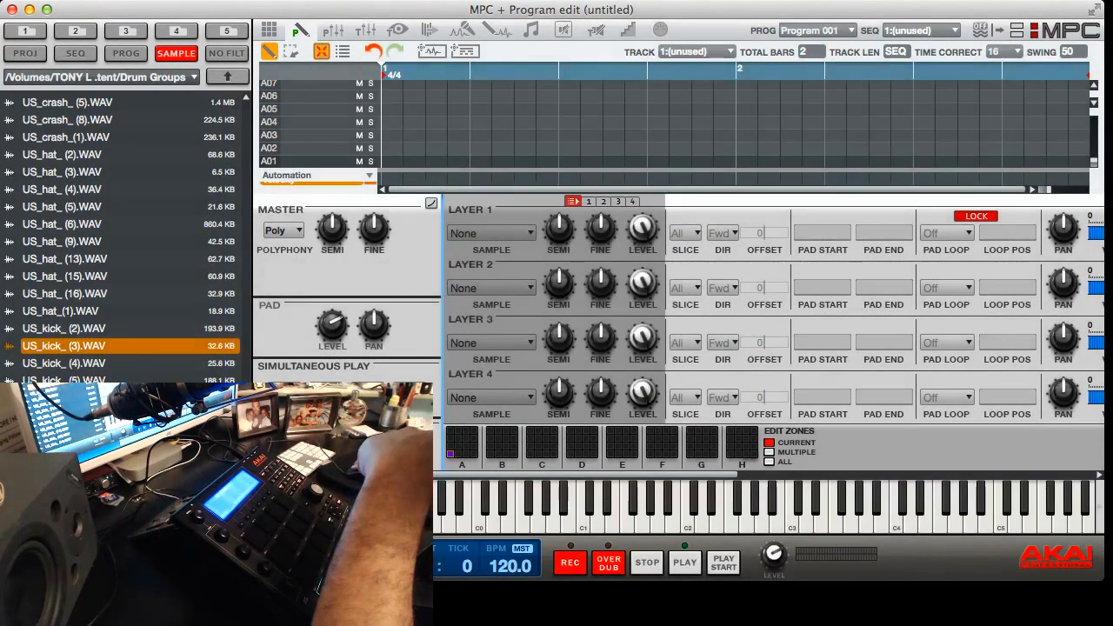
key("Down")
key("Return")
key("Down")
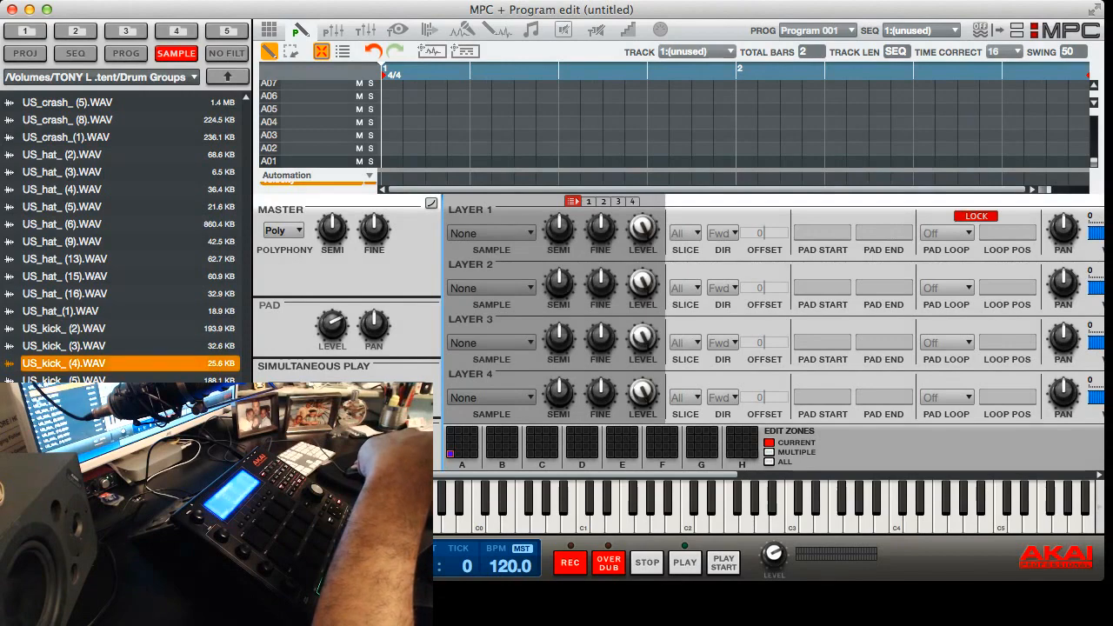
key("Return")
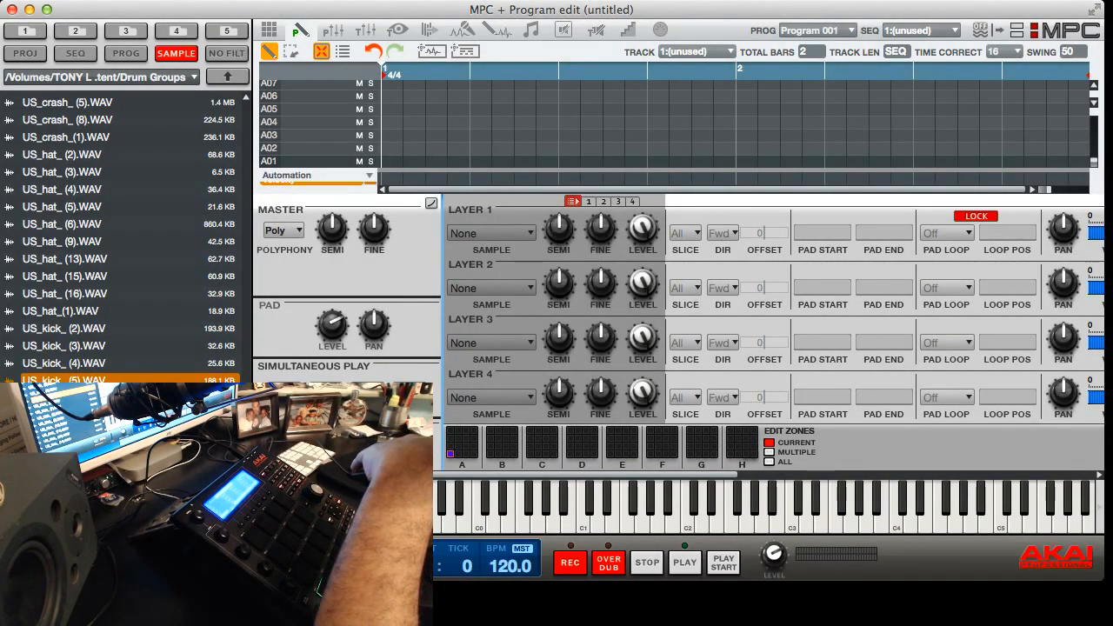
Hide the file browser and assign US_kick_ (2) through US_kick_ (5) to layers 1 to 4 of pad A01 in Program Edit
key("super+b")
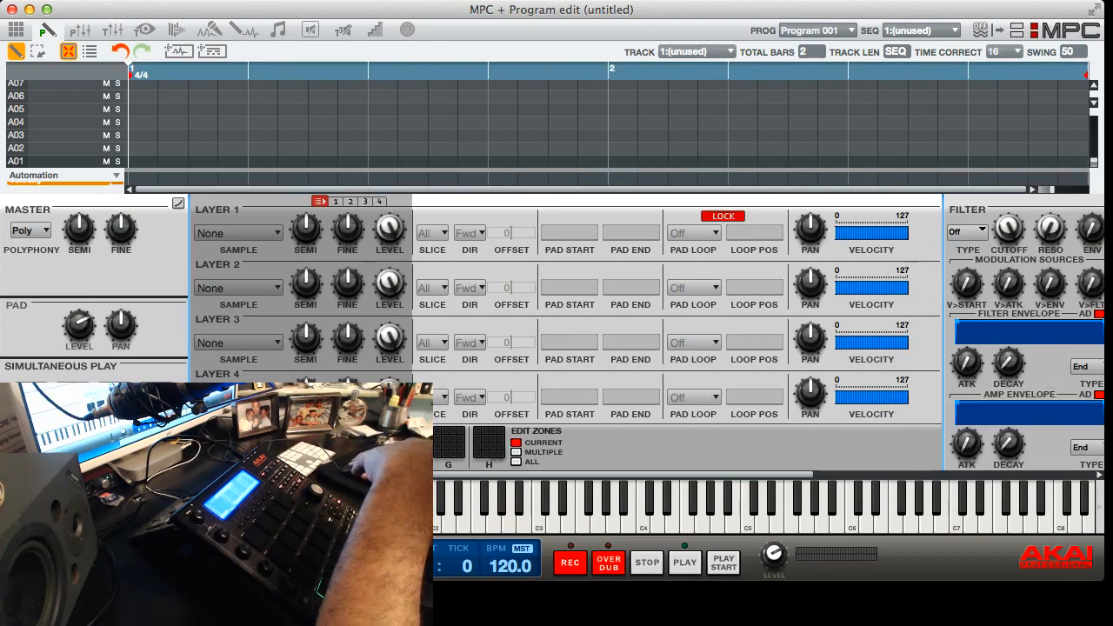
left_click(15, 30)
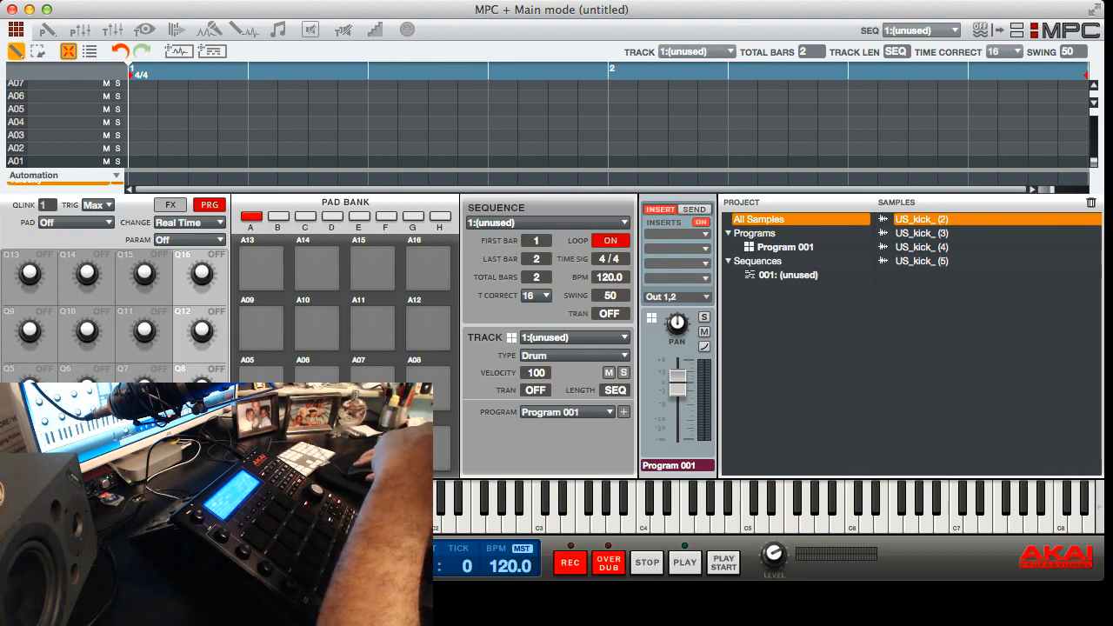
left_click(48, 29)
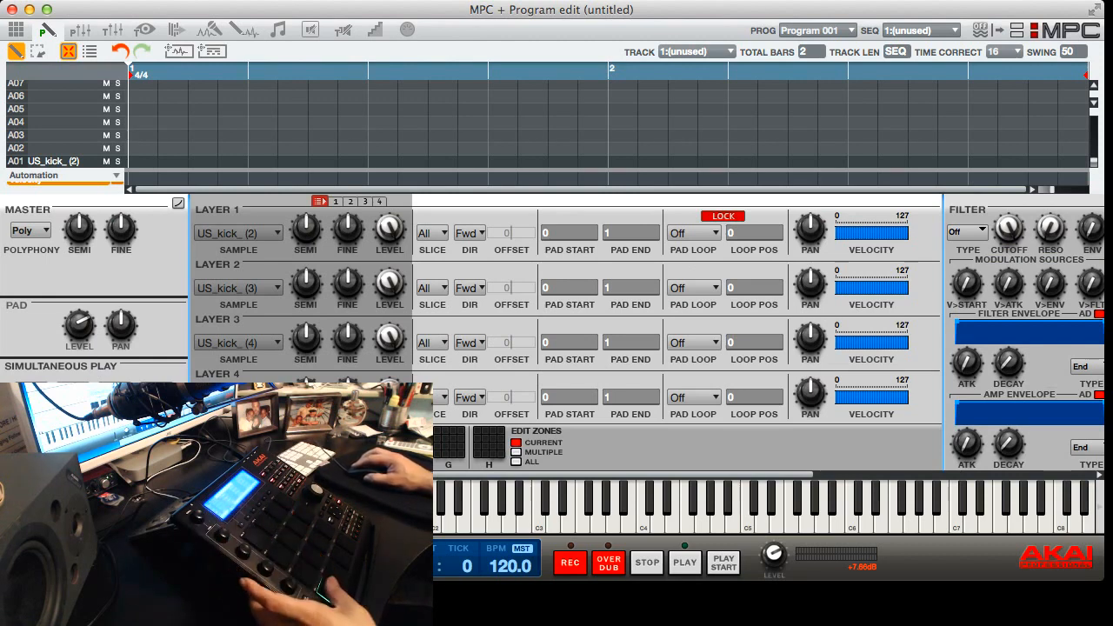
Balance the kick blend on pad A01 by lowering the levels of layers 1, 2 and 3
scroll(679, 335, "right", 8)
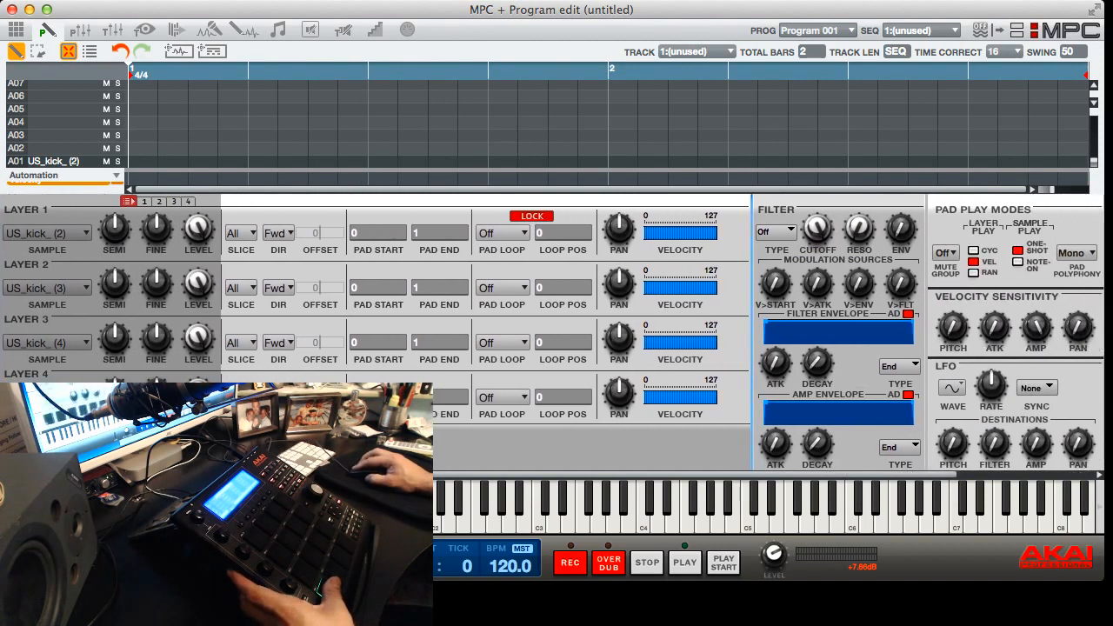
scroll(678, 335, "left", 8)
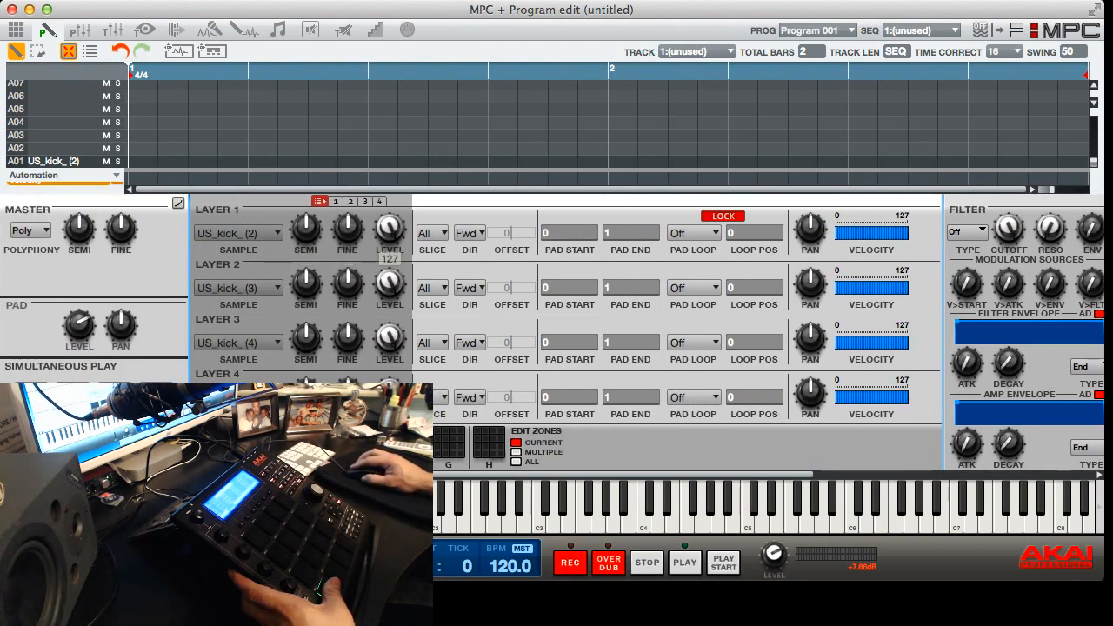
left_click_drag(389, 337, 390, 383)
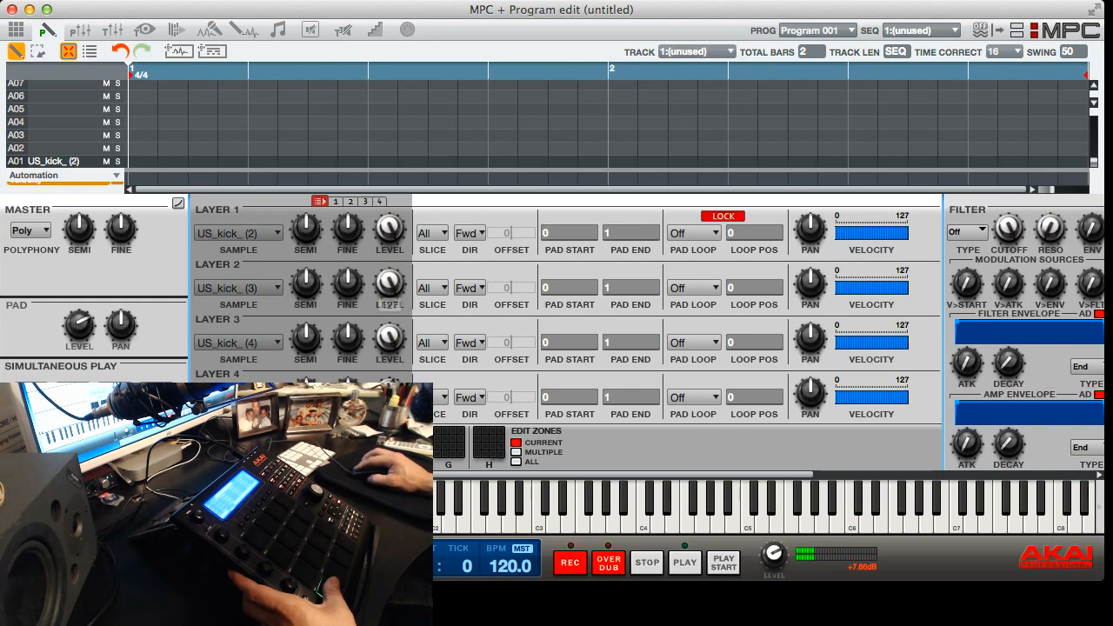
left_click_drag(389, 338, 390, 381)
left_click_drag(389, 282, 390, 326)
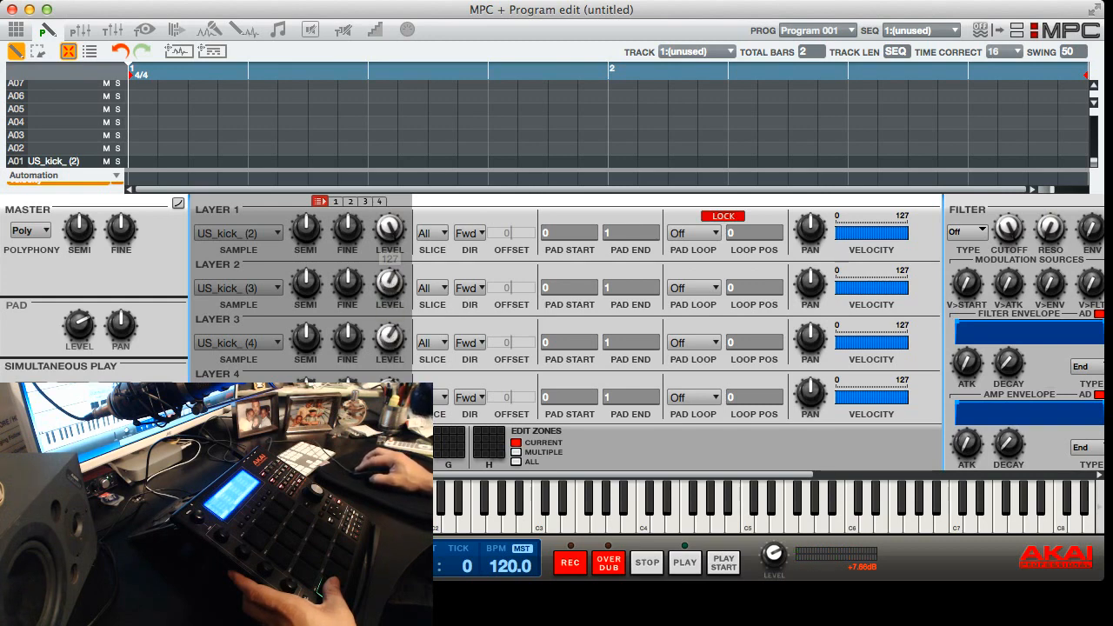
left_click_drag(390, 228, 389, 352)
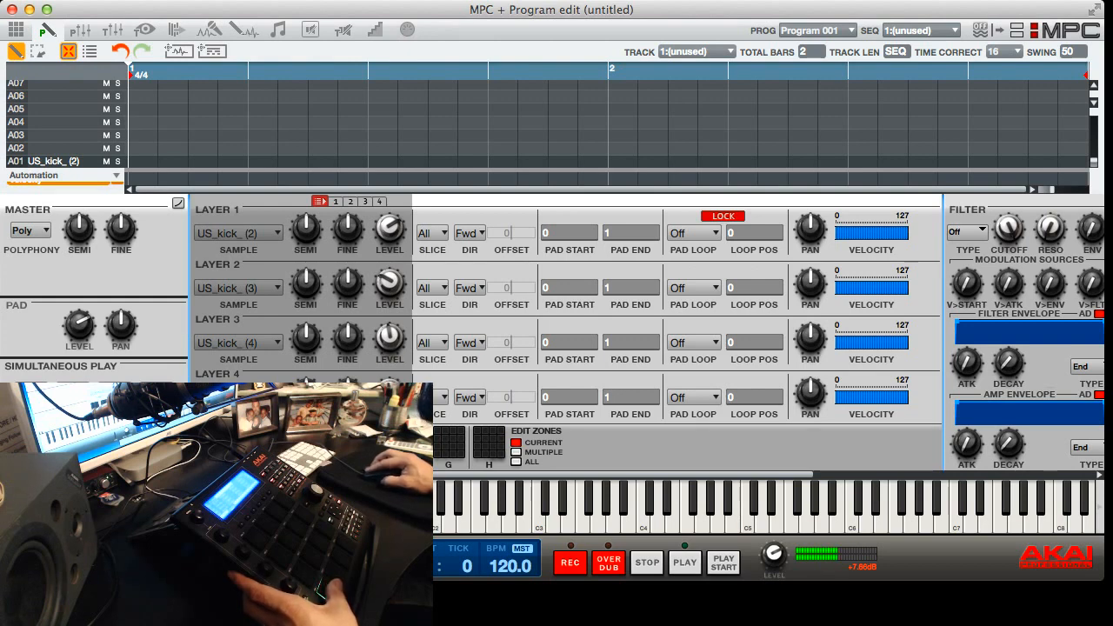
left_click_drag(390, 337, 389, 361)
left_click_drag(389, 282, 390, 289)
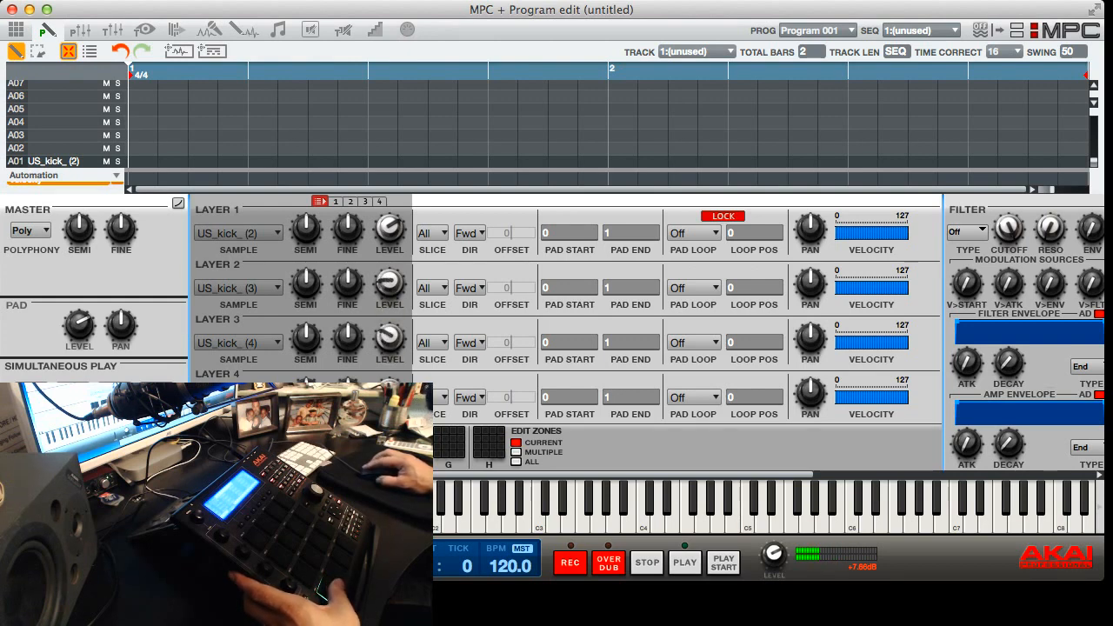
left_click_drag(390, 228, 390, 234)
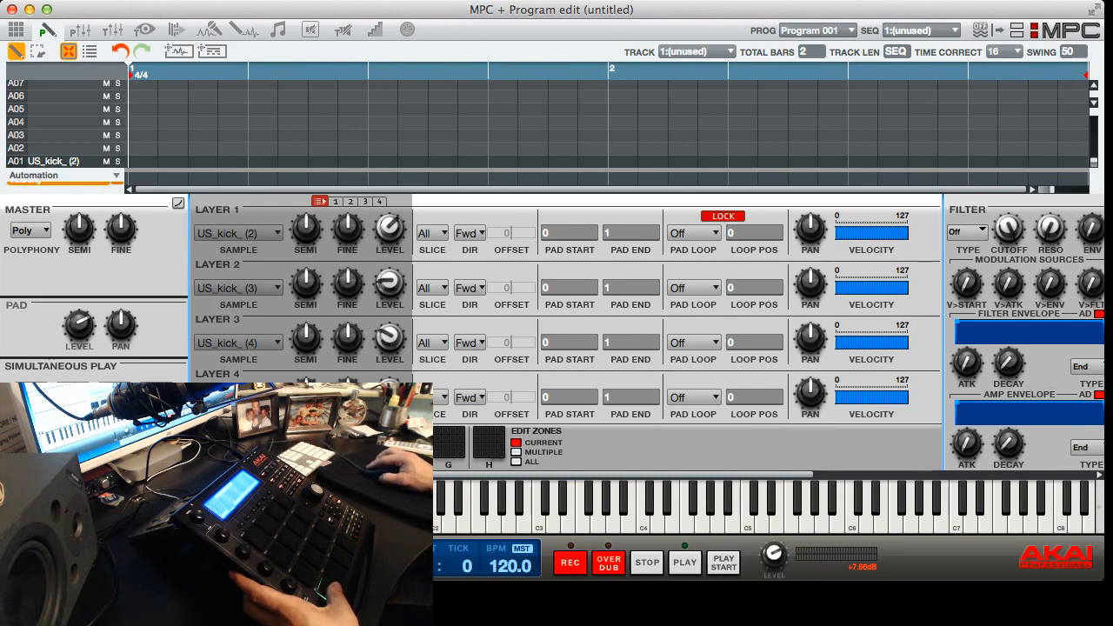
Set pad A01's filter type to MPC and lower its cutoff
scroll(553, 336, "right", 10)
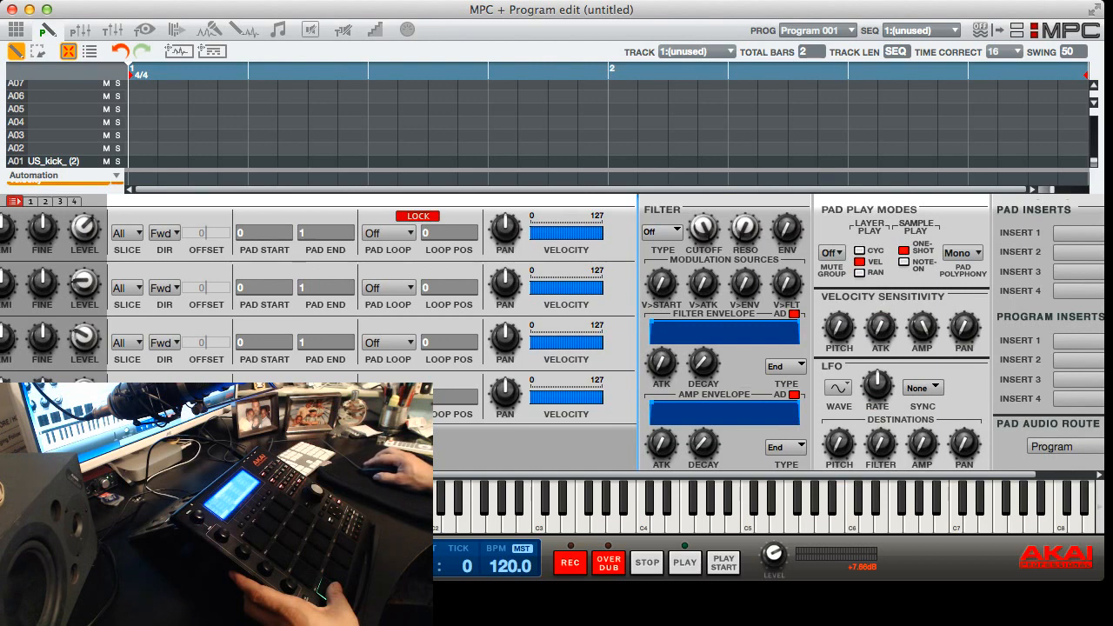
left_click(663, 232)
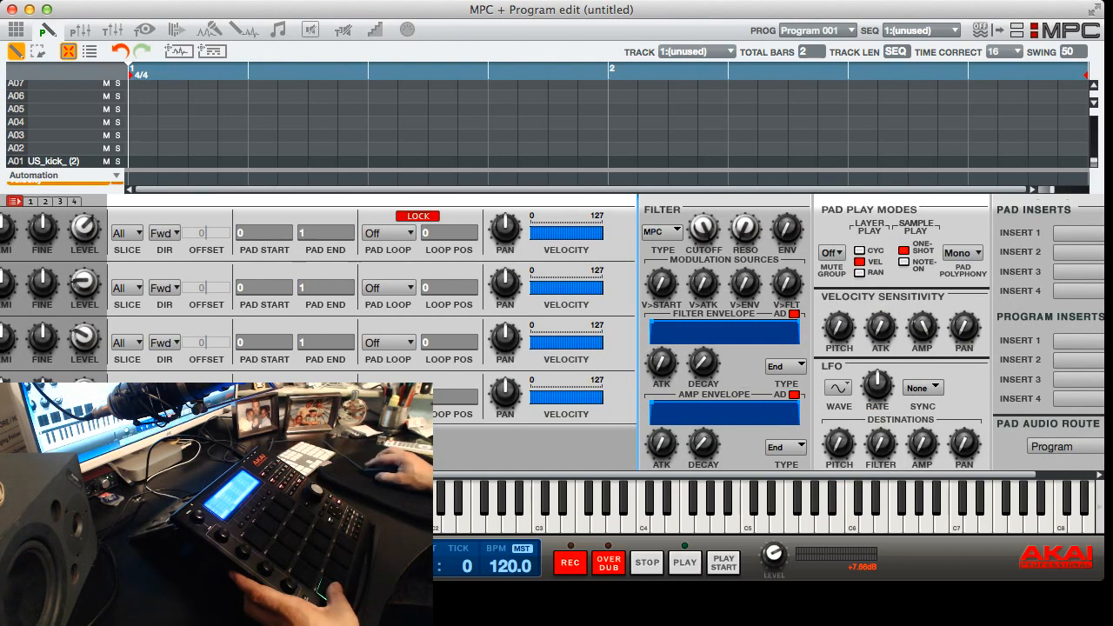
mouse_move(703, 229)
left_mouse_down()
mouse_move(704, 330)
mouse_move(704, 245)
left_mouse_up()
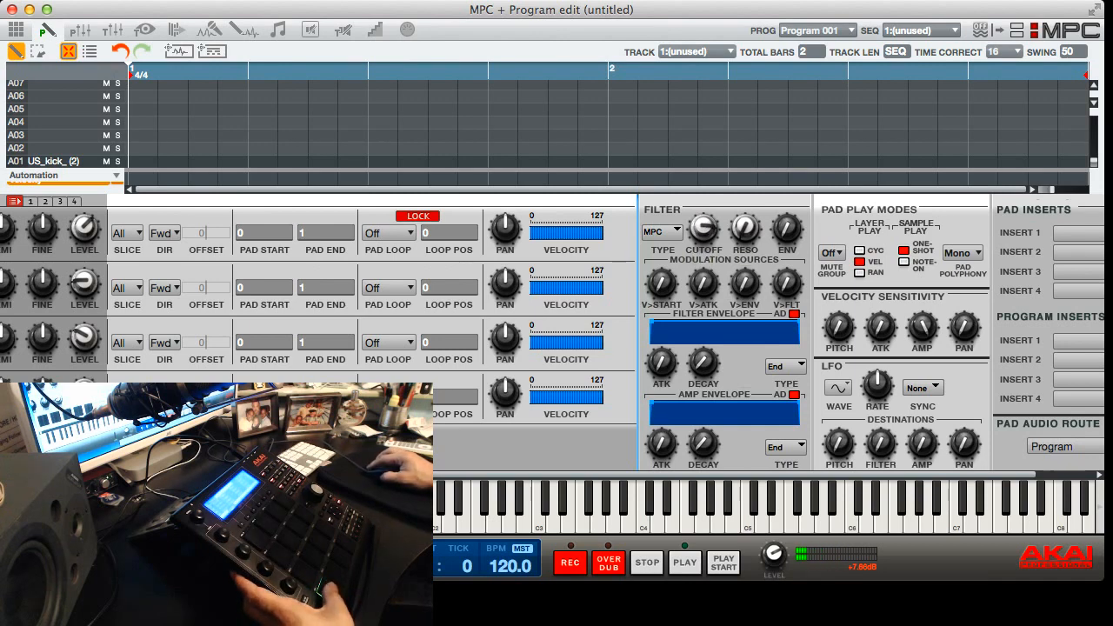
scroll(739, 332, "right", 3)
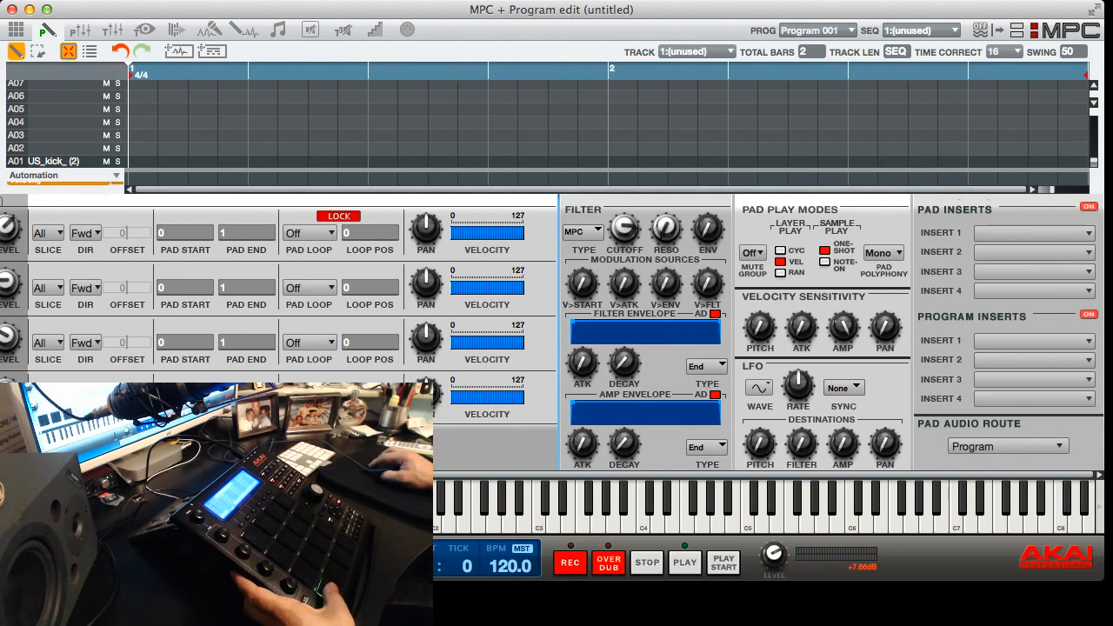
Tune layers 1 and 2 of pad A01 down in semitones and raise layer 2's level
scroll(739, 332, "left", 10)
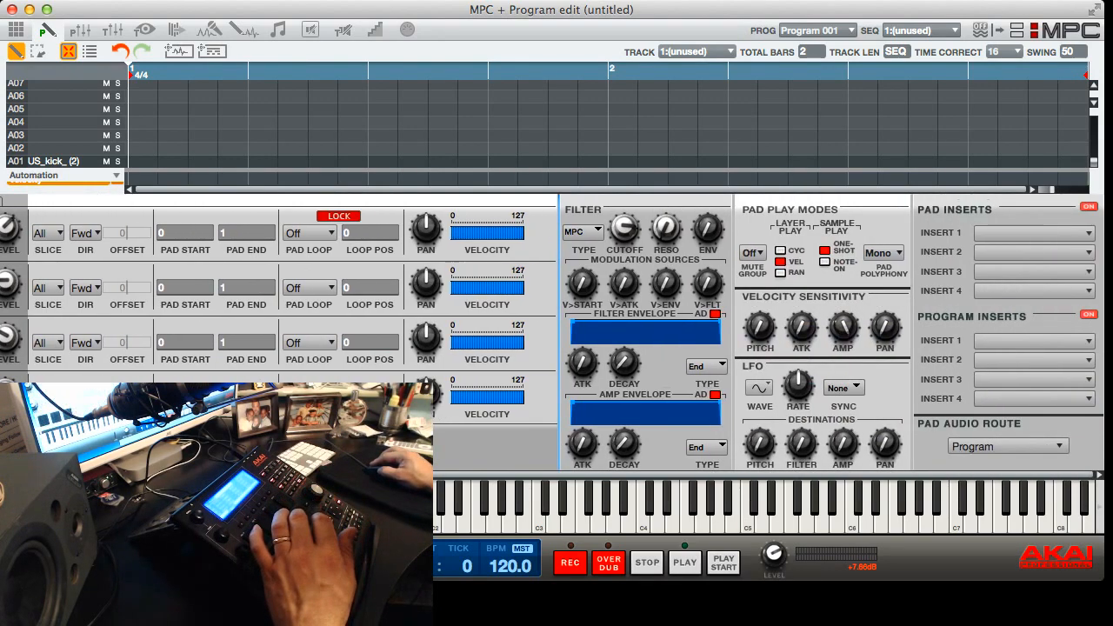
scroll(552, 332, "left", 5)
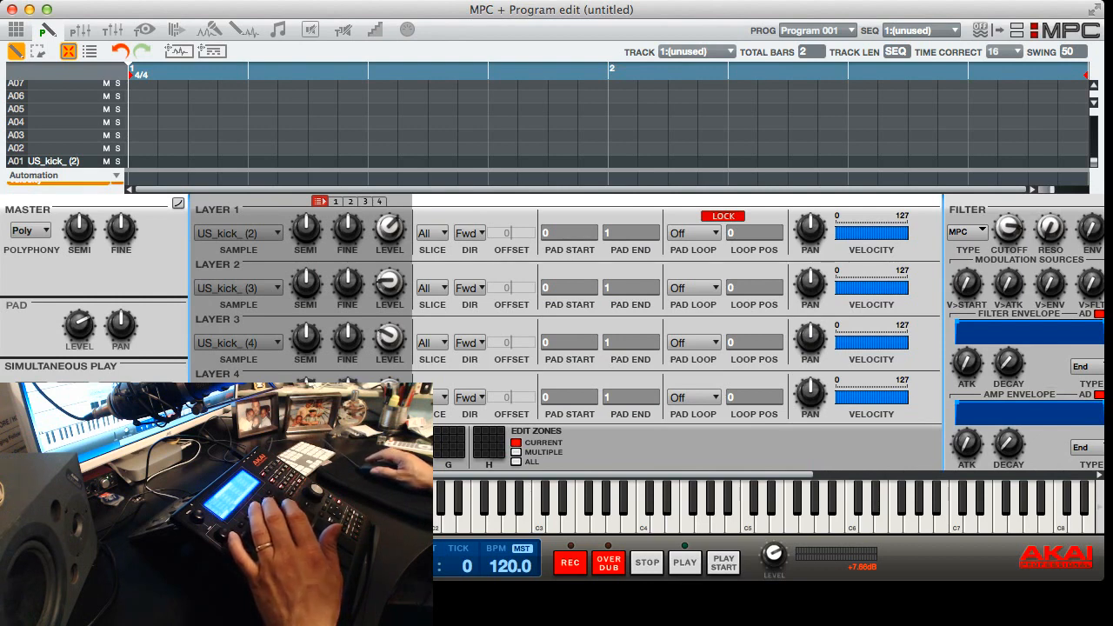
mouse_move(305, 230)
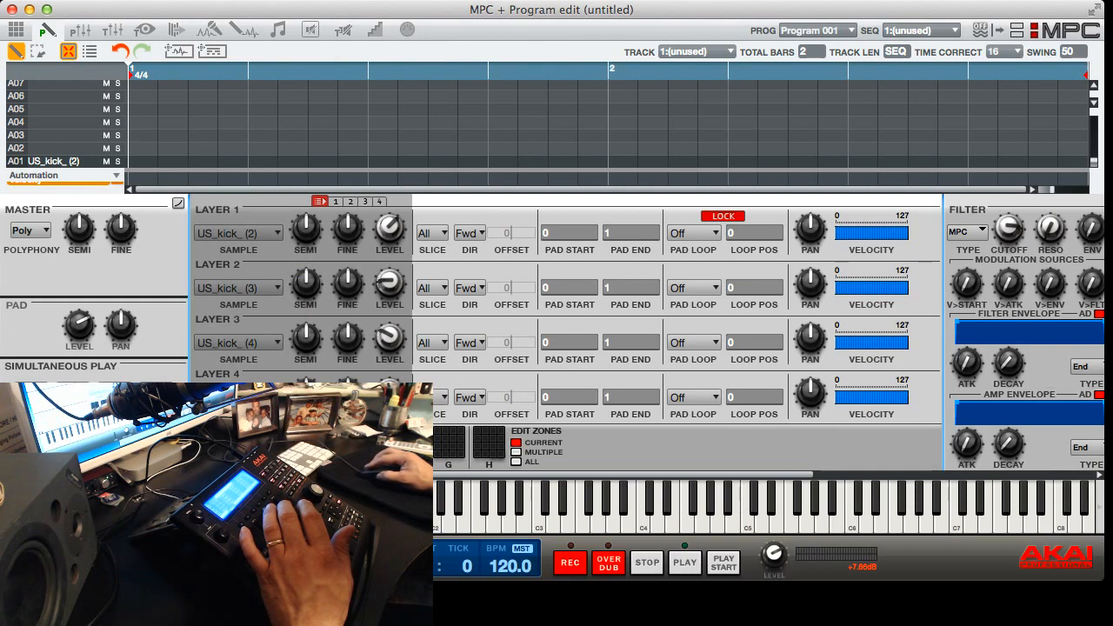
mouse_move(305, 229)
left_mouse_down()
mouse_move(305, 254)
mouse_move(306, 233)
left_mouse_up()
left_click_drag(305, 283, 306, 289)
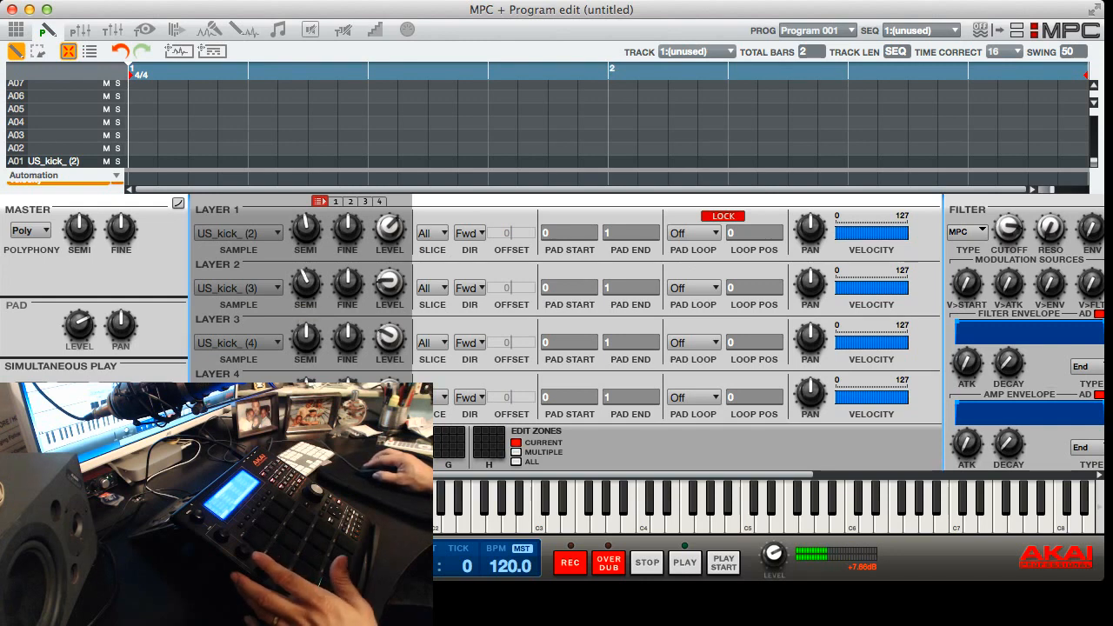
left_click_drag(390, 282, 390, 279)
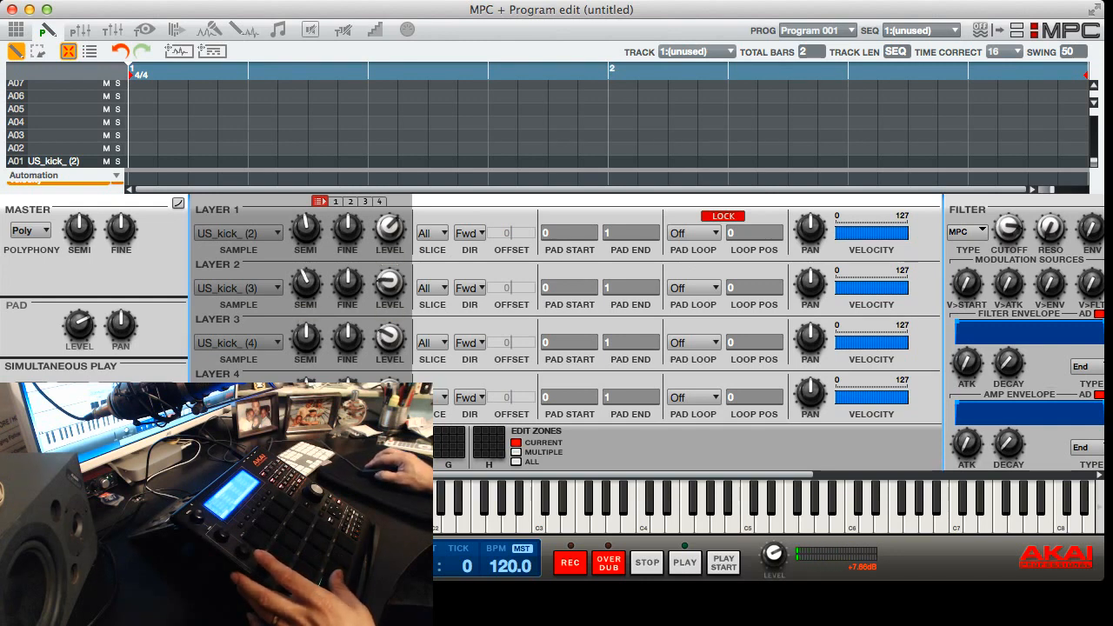
Clear pad A01 in Program Edit by setting the samples of layers 1 to 4 to None
scroll(557, 334, "right", 9)
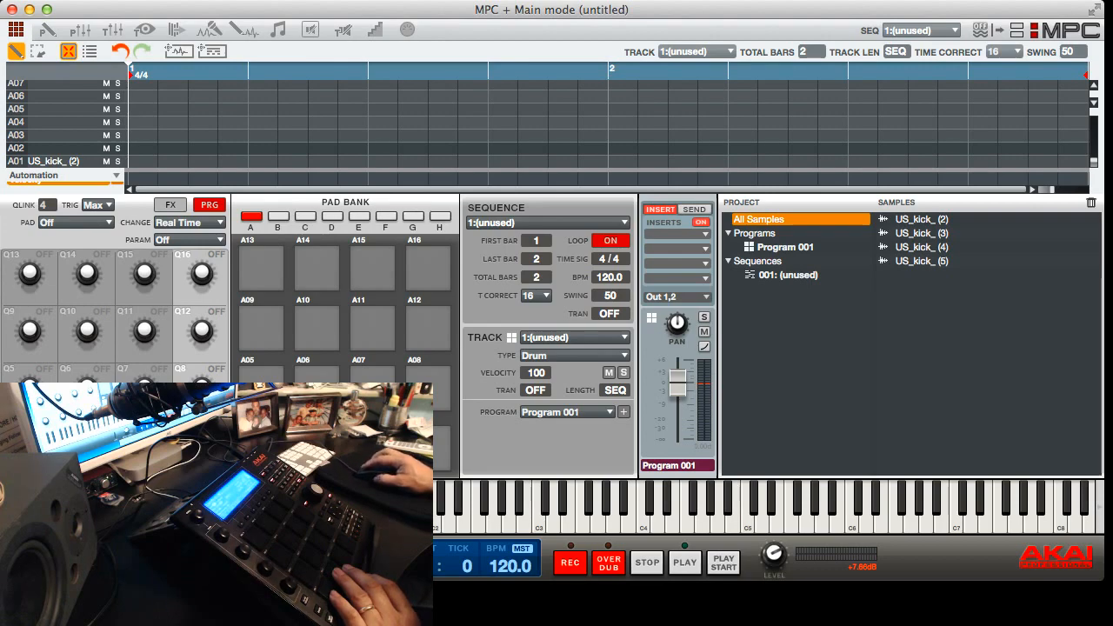
left_click(47, 29)
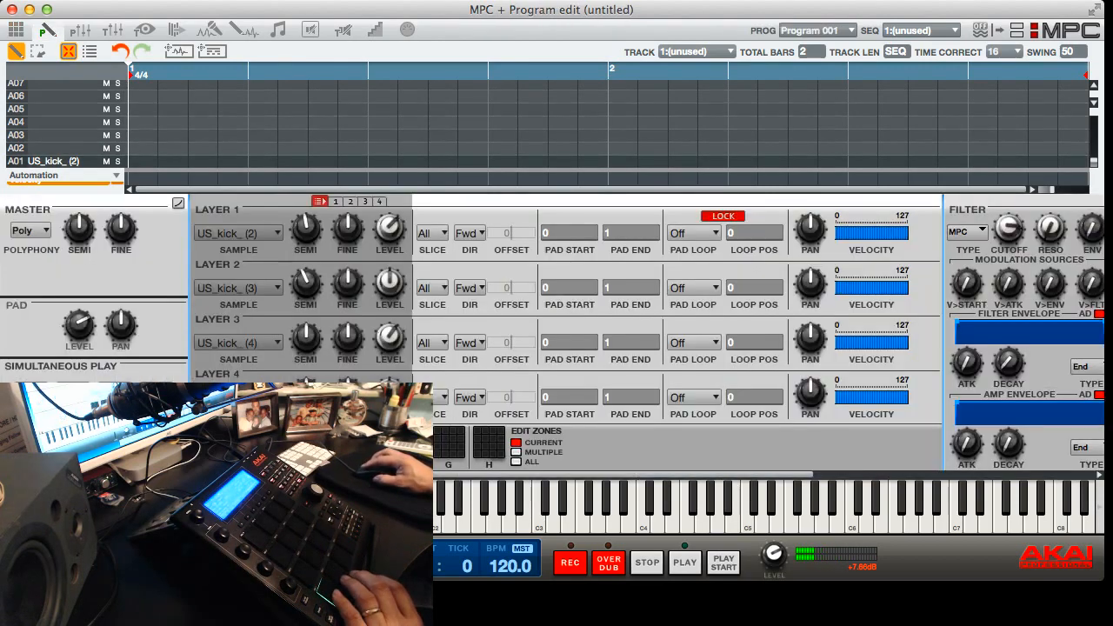
left_click(239, 233)
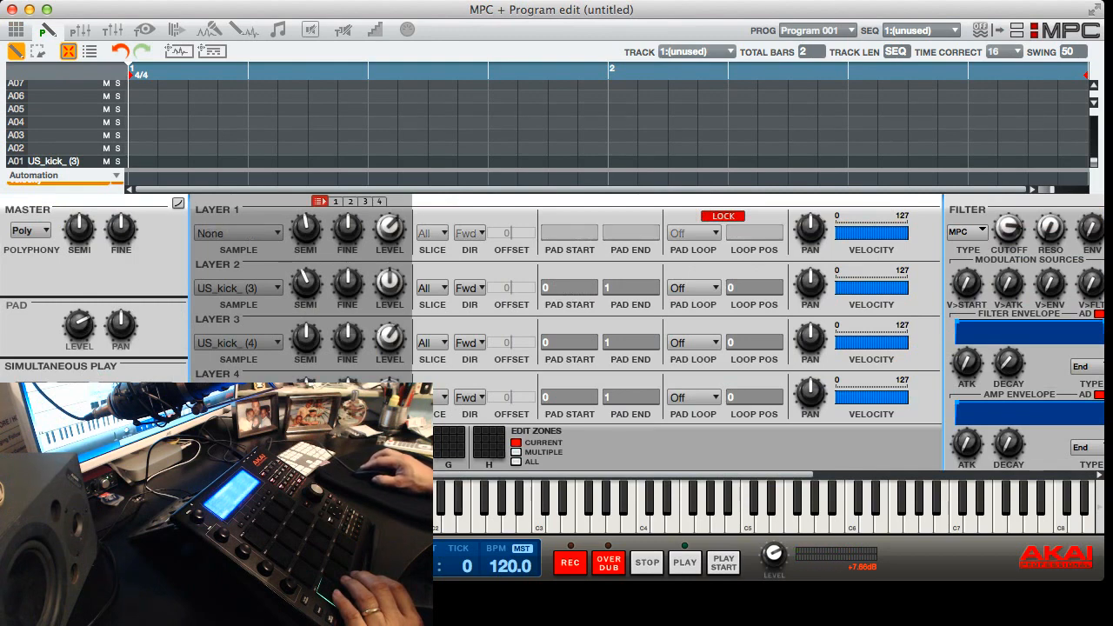
left_click(239, 288)
left_click(238, 343)
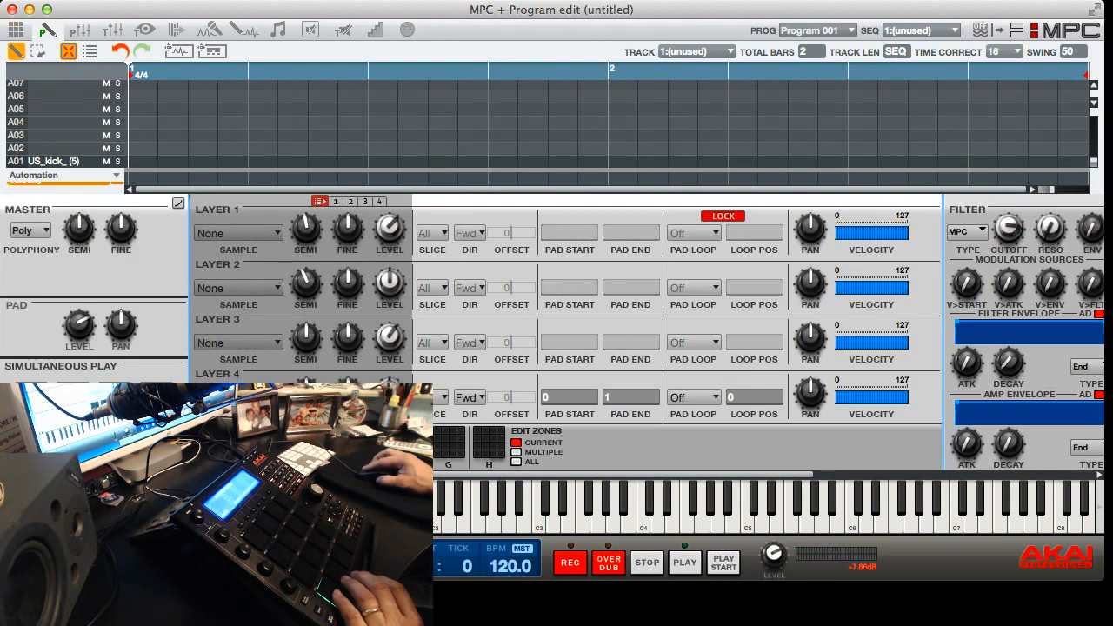
left_click(238, 397)
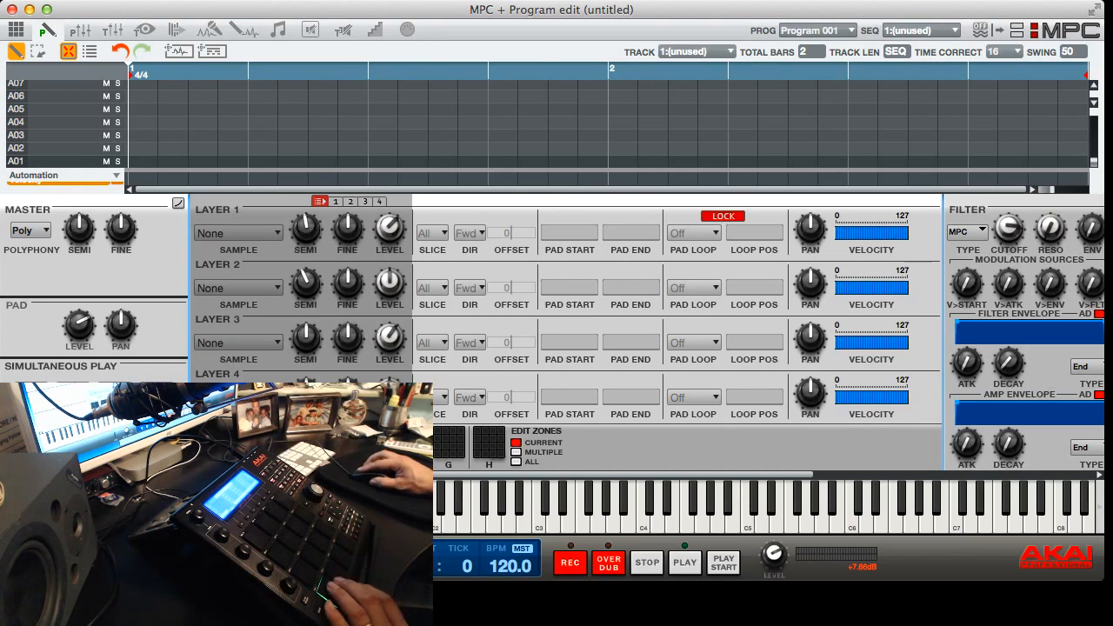
In Main mode, assign US_kick_ (2), (3), (4) and (5) from the project samples to pads A01, A02, A03 and A04 respectively
left_click(15, 29)
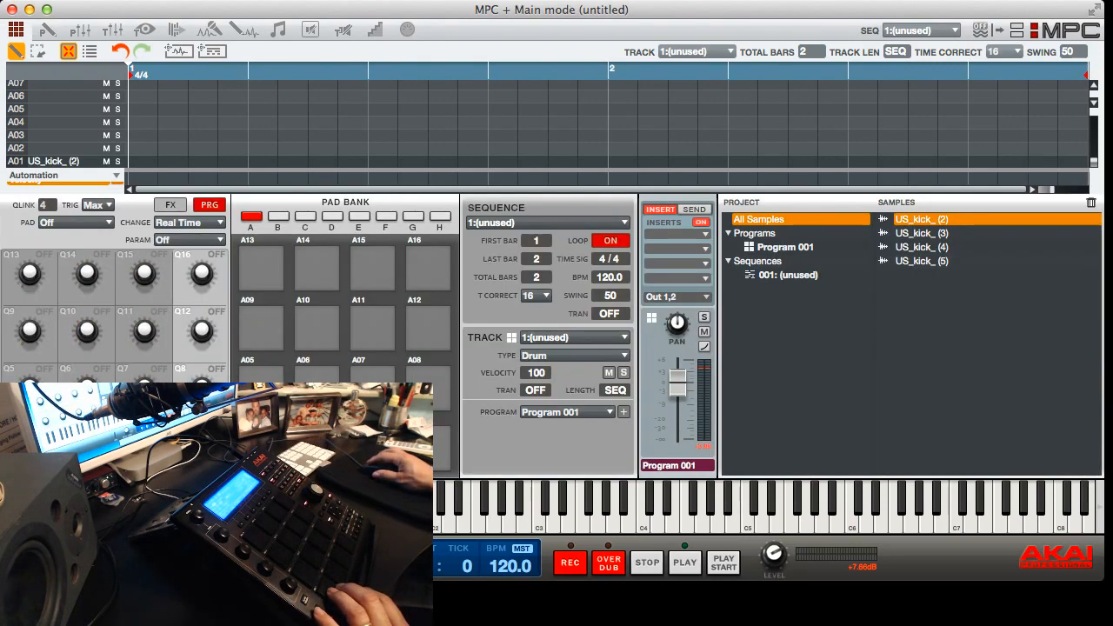
left_click(922, 233)
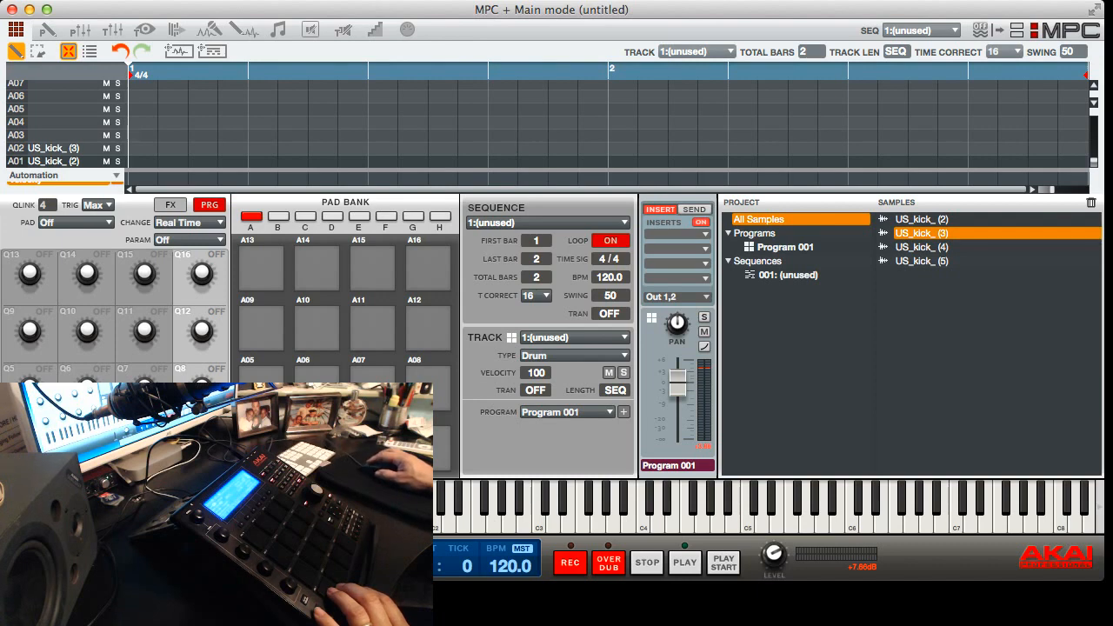
left_click(922, 247)
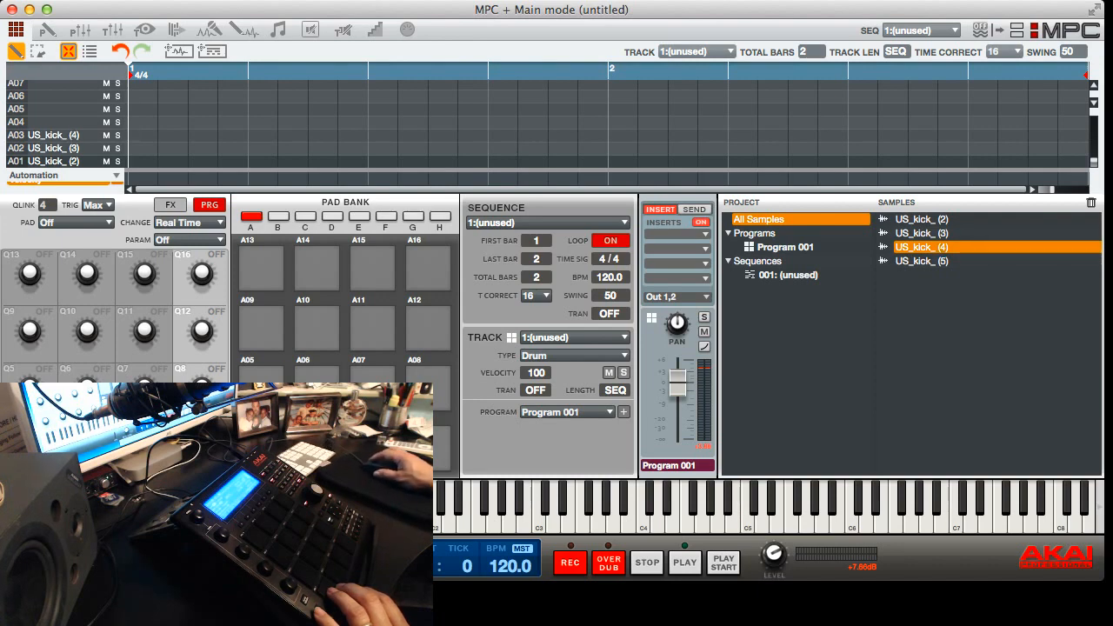
left_click(922, 261)
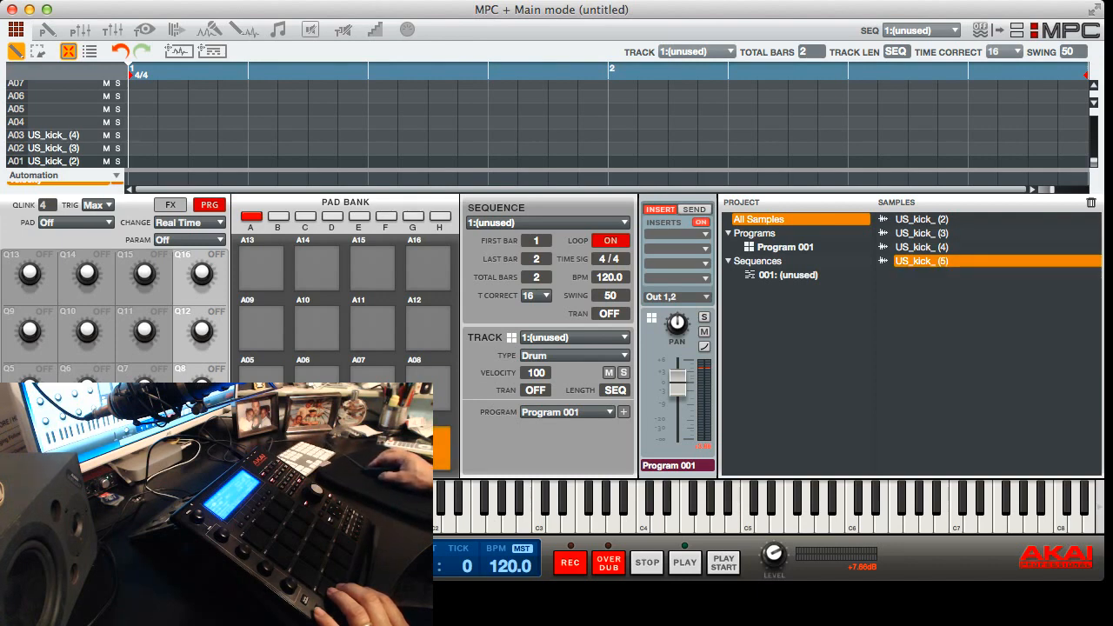
left_click_drag(921, 261, 428, 448)
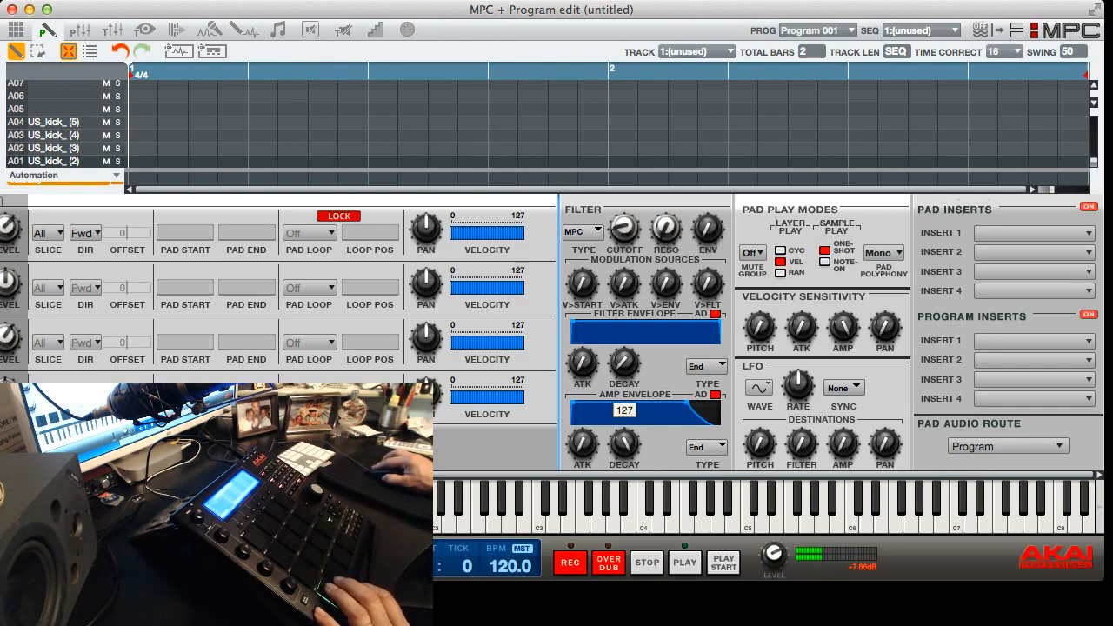
Set pad A02's filter type to MPC, lower its cutoff, and tune its layer 1 to -5 semitones
scroll(652, 333, "left", 5)
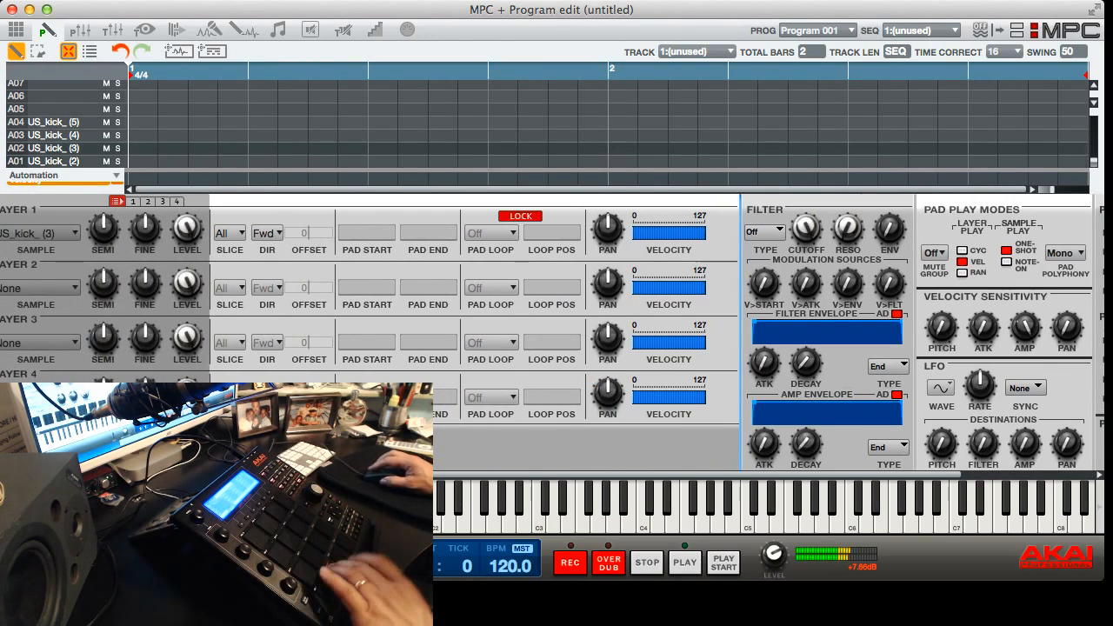
scroll(652, 332, "right", 2)
scroll(652, 333, "right", 5)
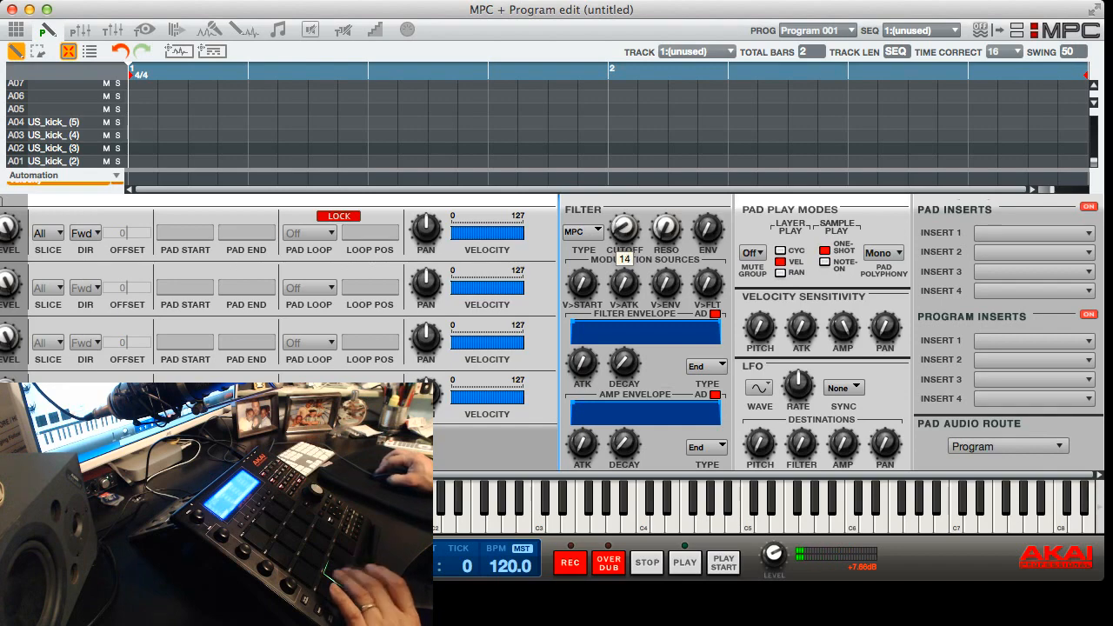
scroll(652, 332, "left", 10)
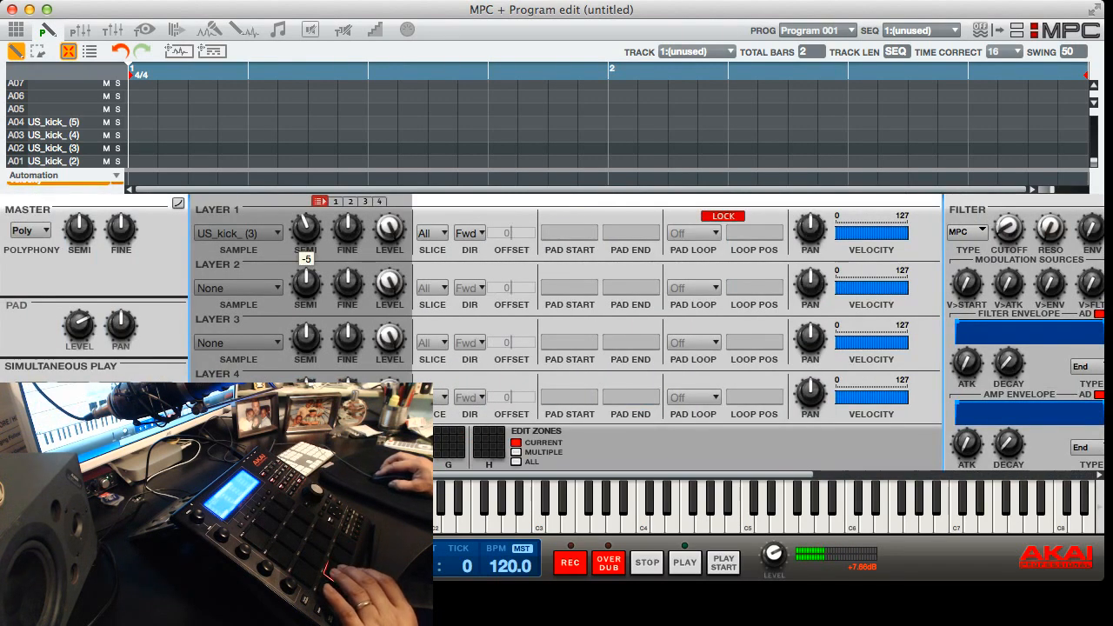
scroll(652, 332, "right", 7)
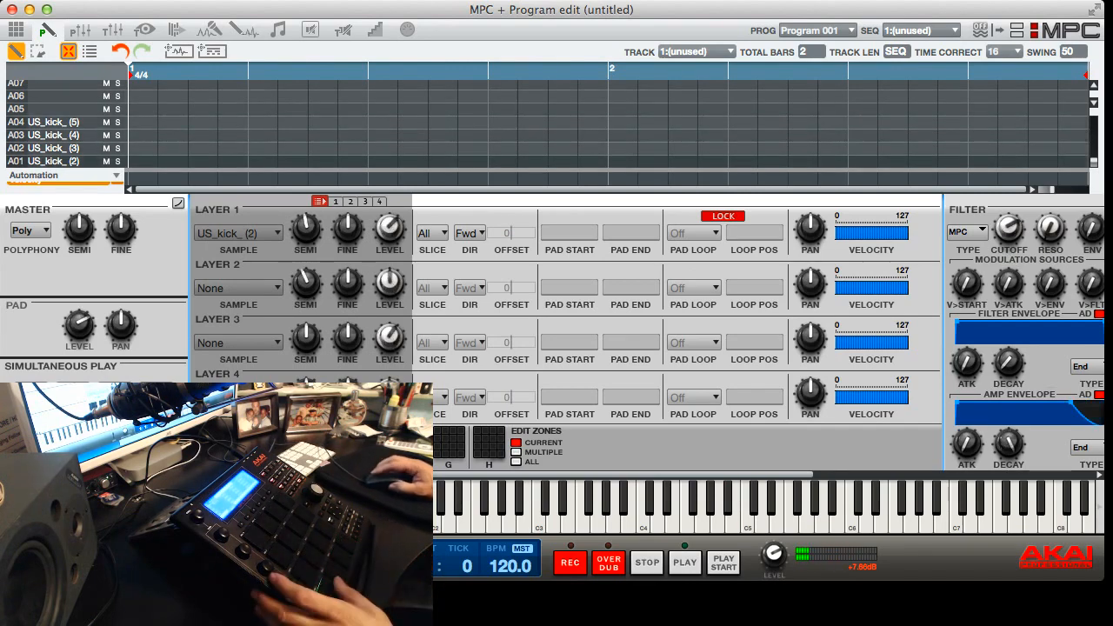
scroll(678, 335, "right", 5)
scroll(678, 335, "left", 5)
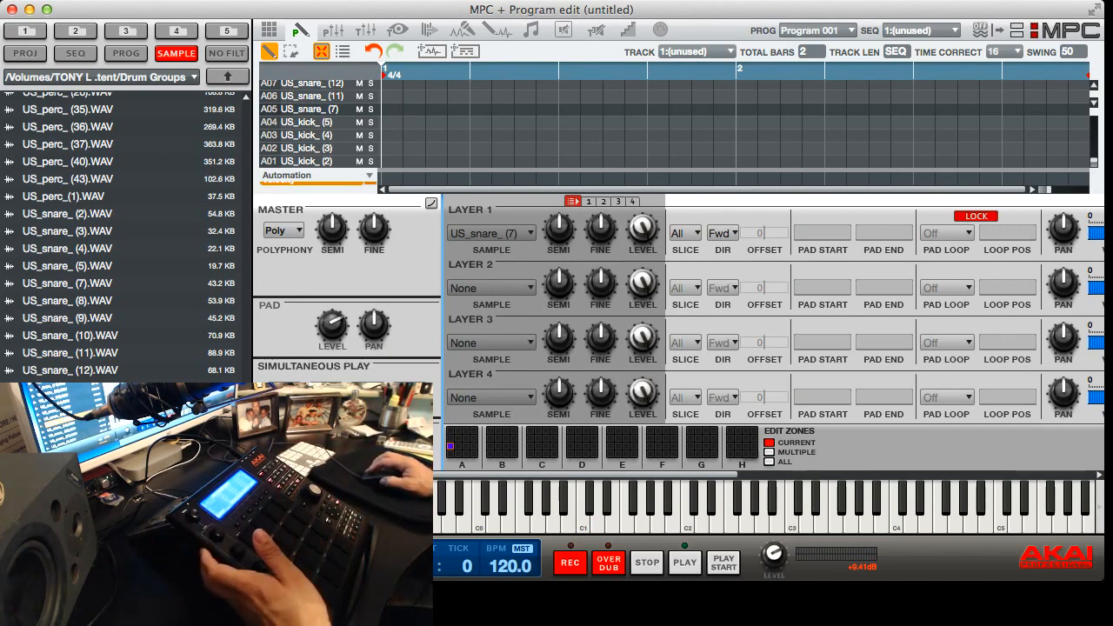
scroll(679, 339, "right", 10)
scroll(678, 339, "left", 3)
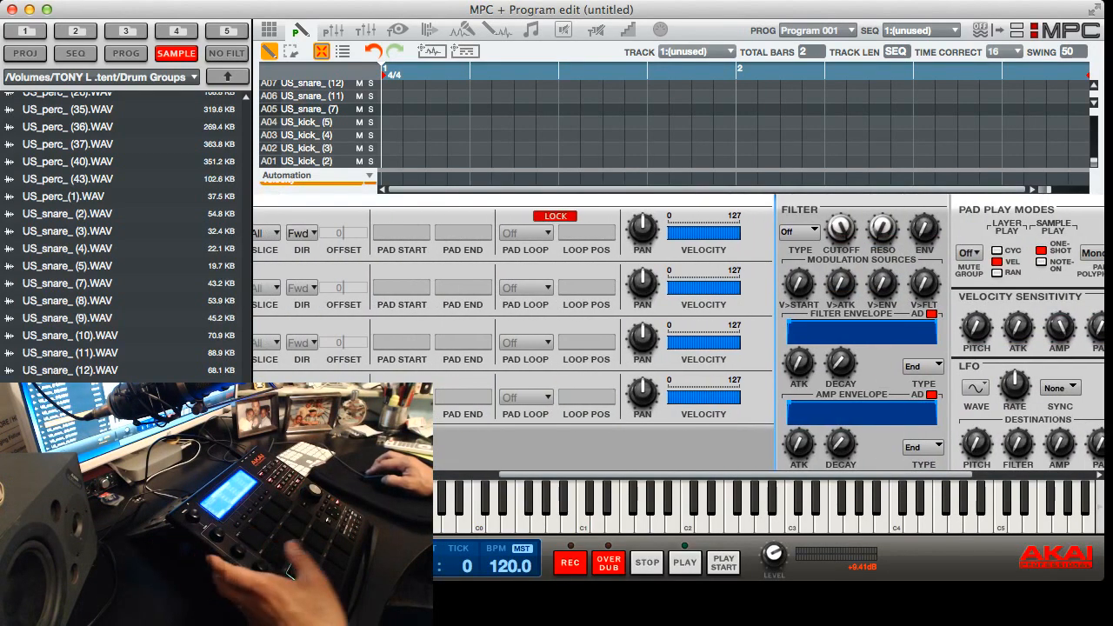
scroll(678, 339, "left", 10)
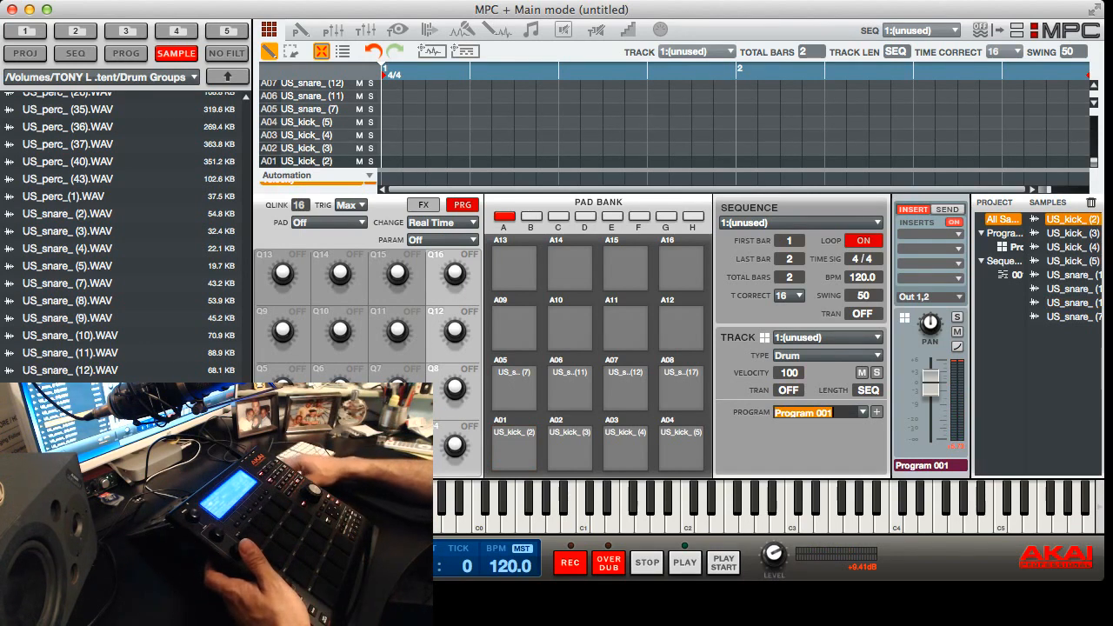
Rename the program holding the kicks and snares to drum, and add a second program named snare
type("drum")
key("Return")
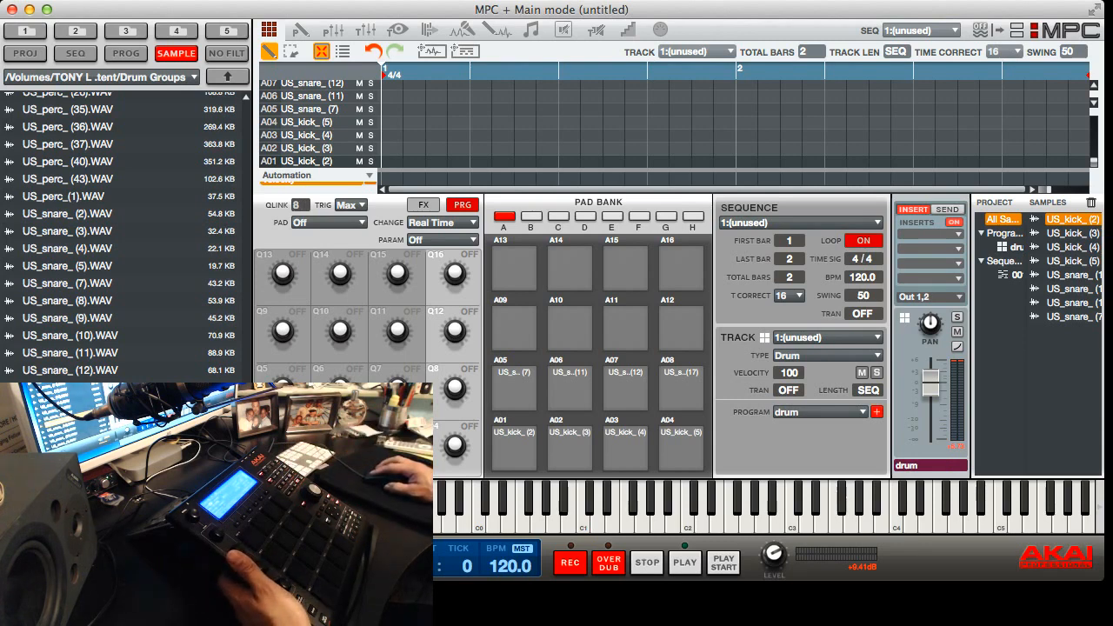
double_click(816, 412)
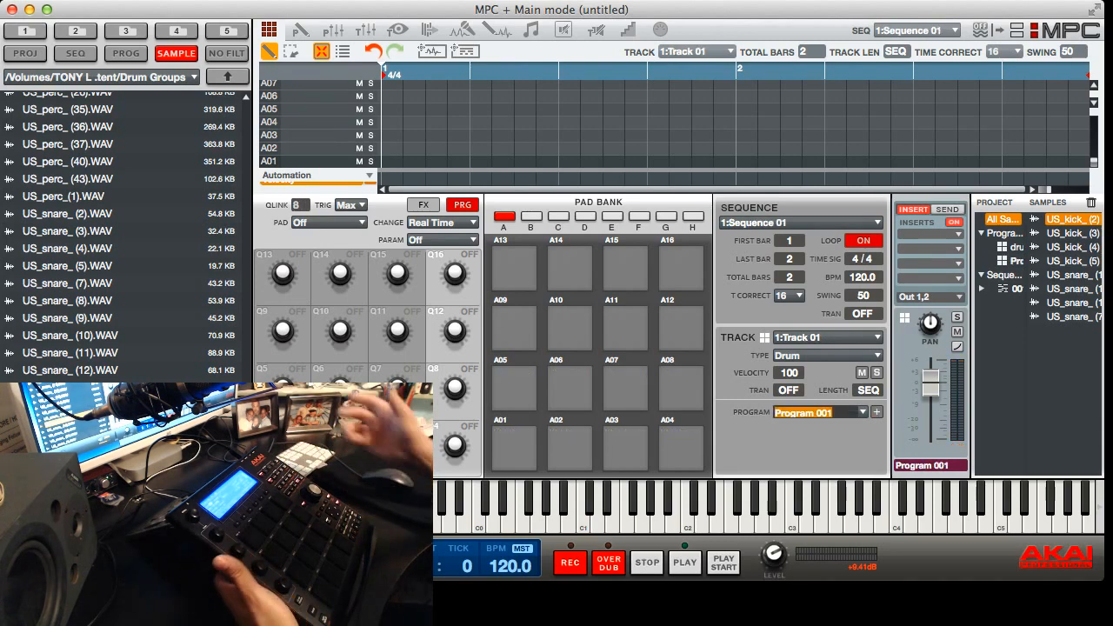
type("s")
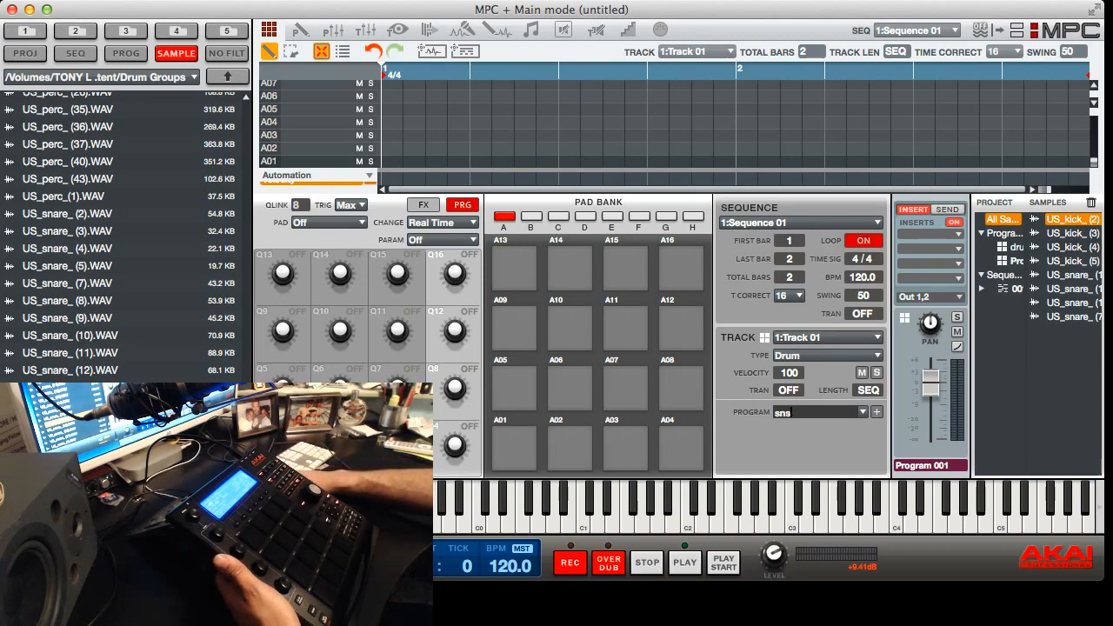
type("ns")
key("BackSpace")
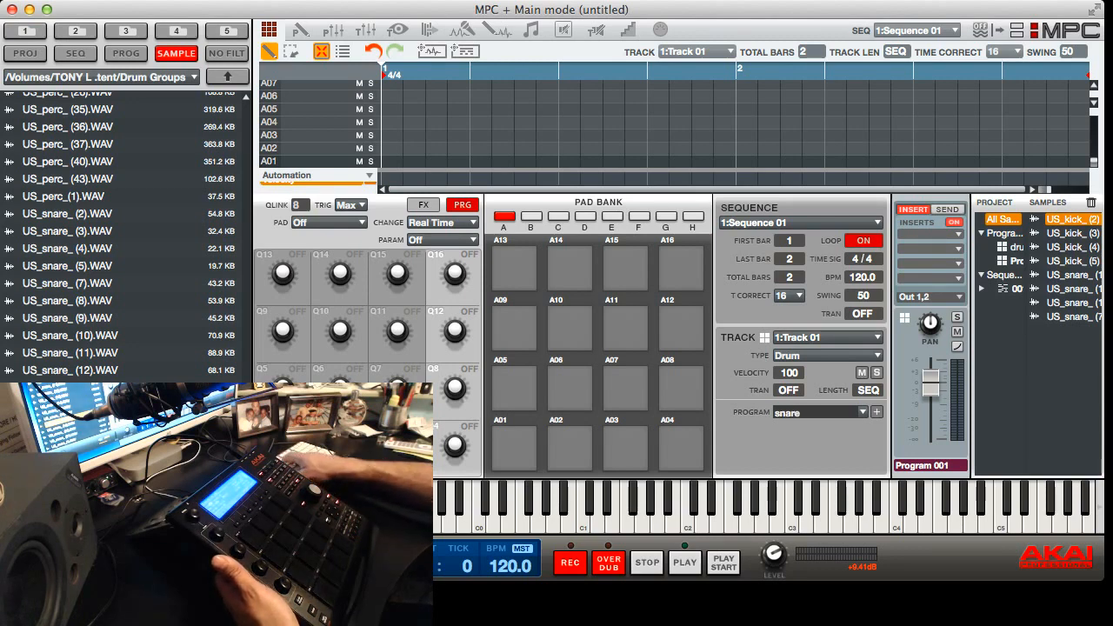
type("are")
key("Return")
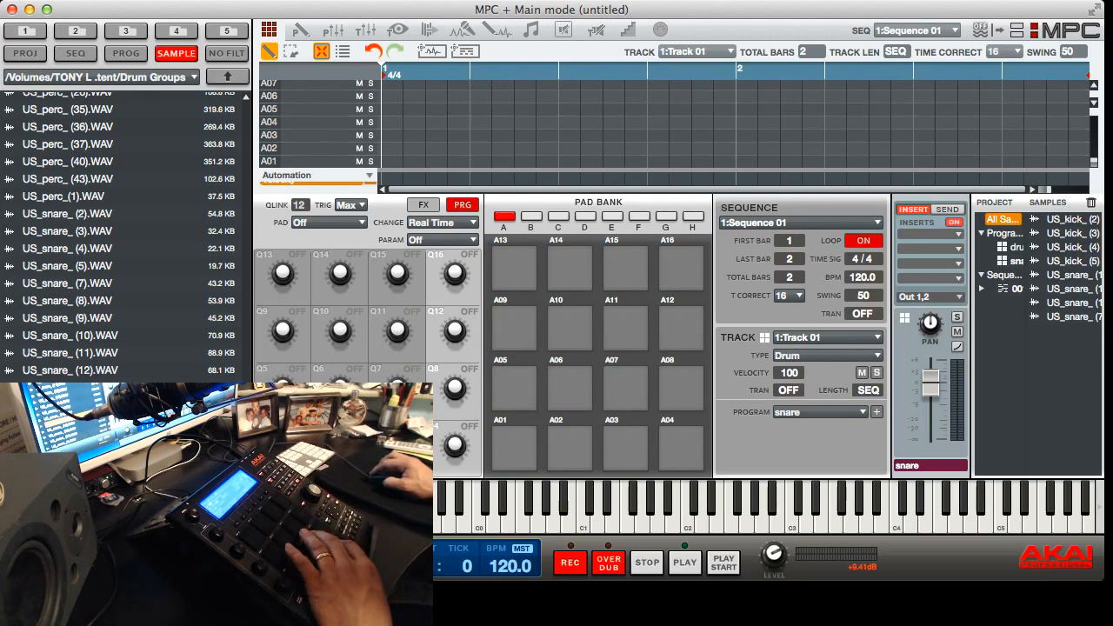
Select the drum program for track 1 of Sequence 01 and rename the track kick
double_click(809, 337)
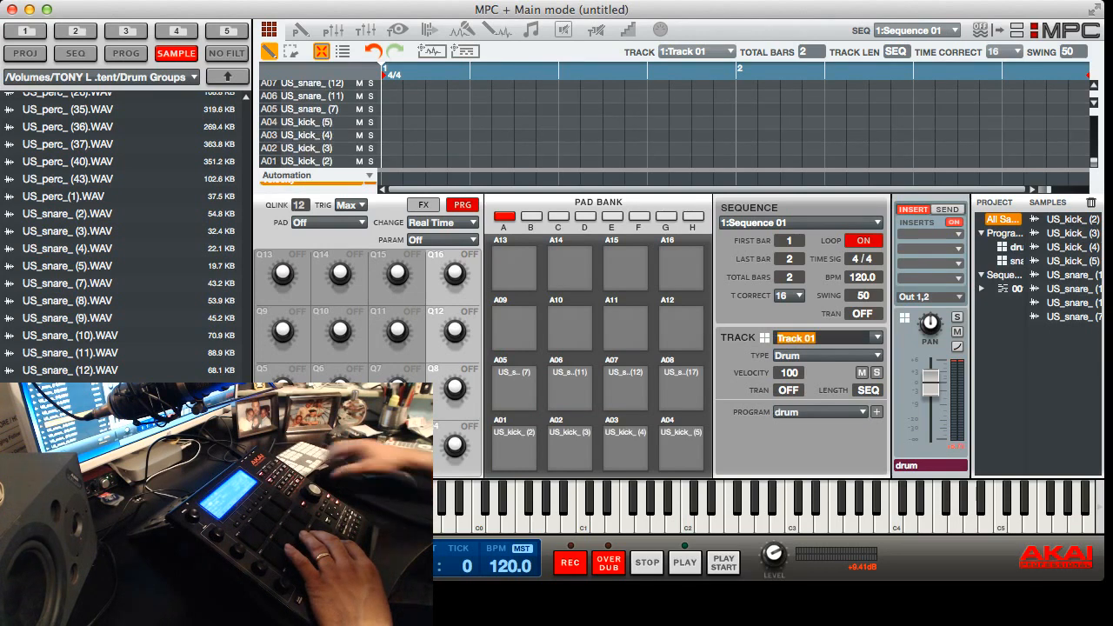
type("kick")
key("Return")
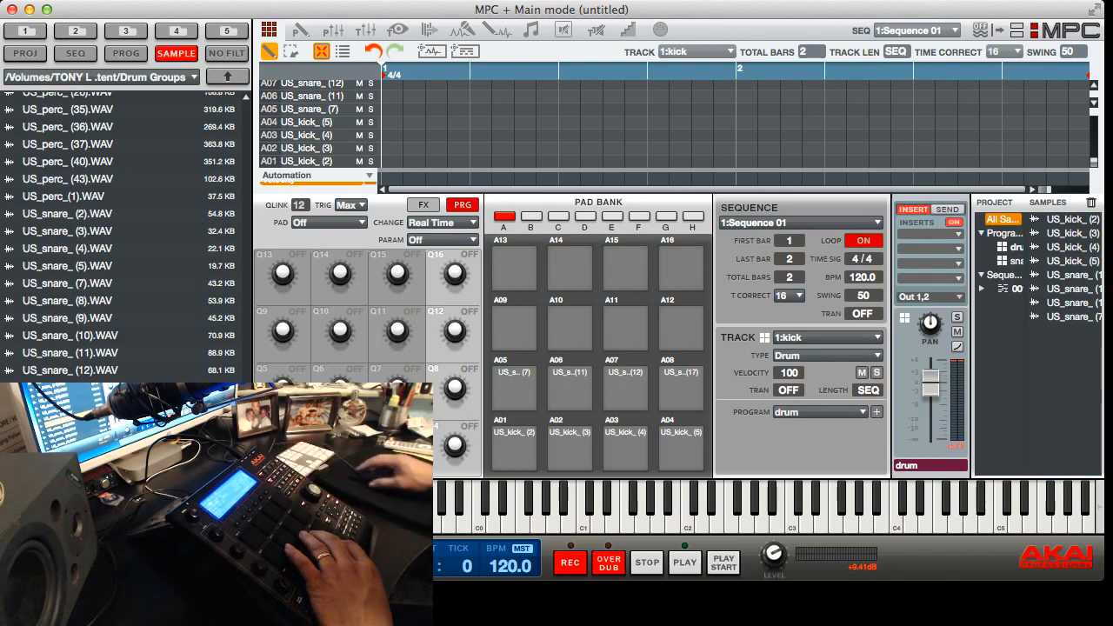